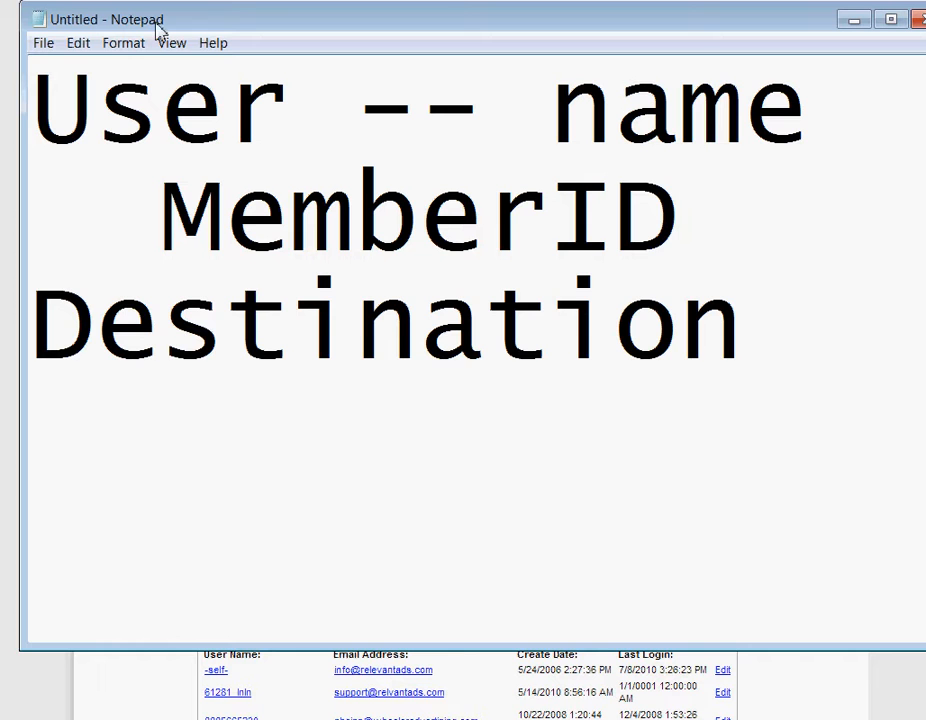
Move the cursor to the end of the Destination line in the Notepad notes.
key(Down)
key(End)
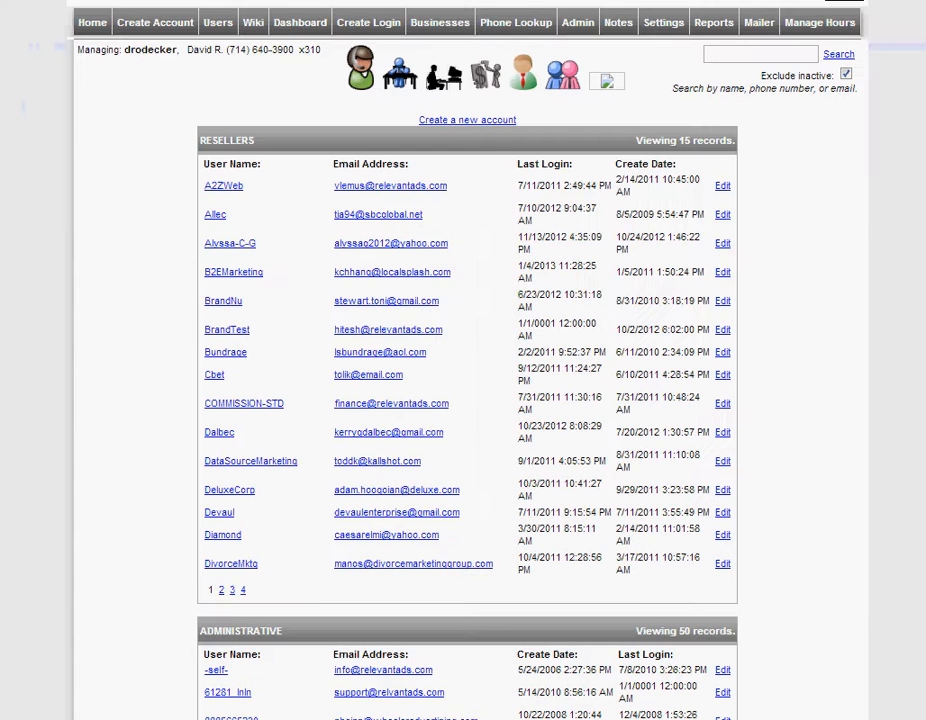
Start a new account with user name BBB, first name Better Business and last name Bureau.
click(222, 25)
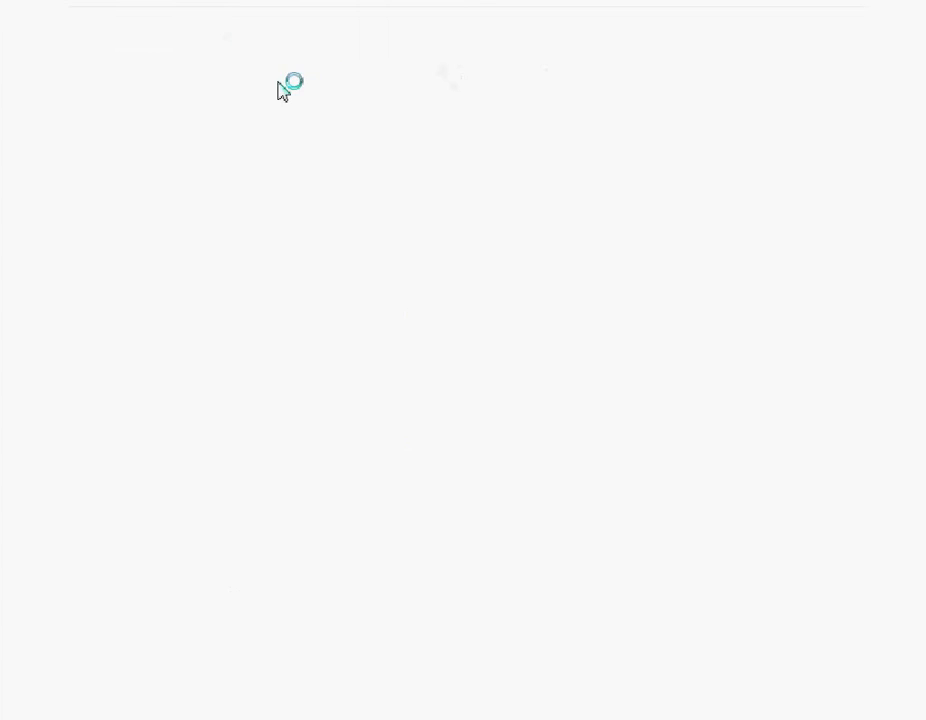
click(503, 121)
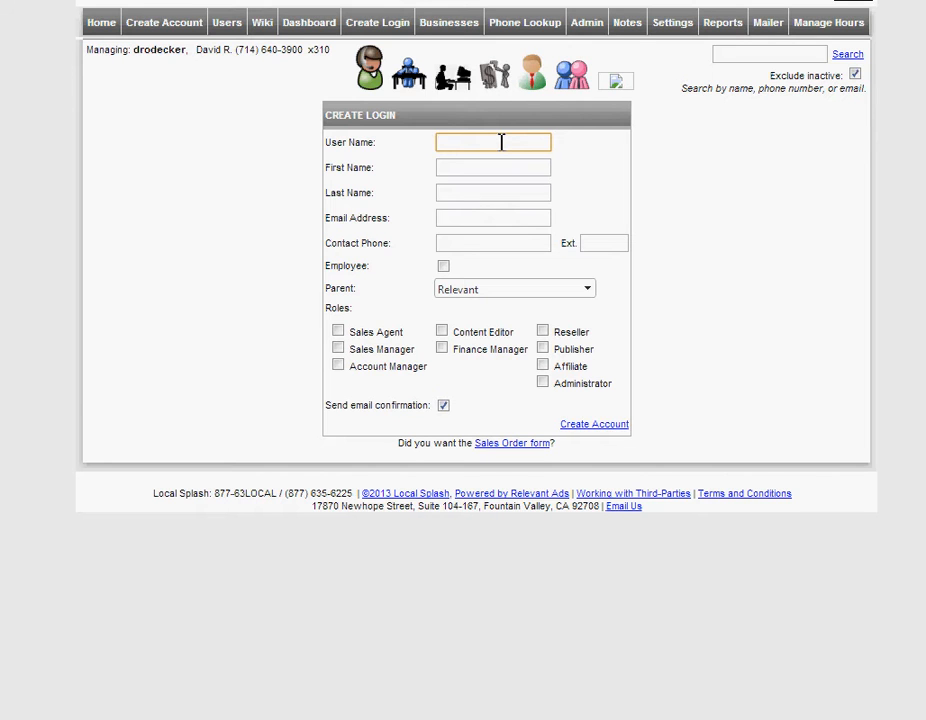
text(BBB)
key(Tab)
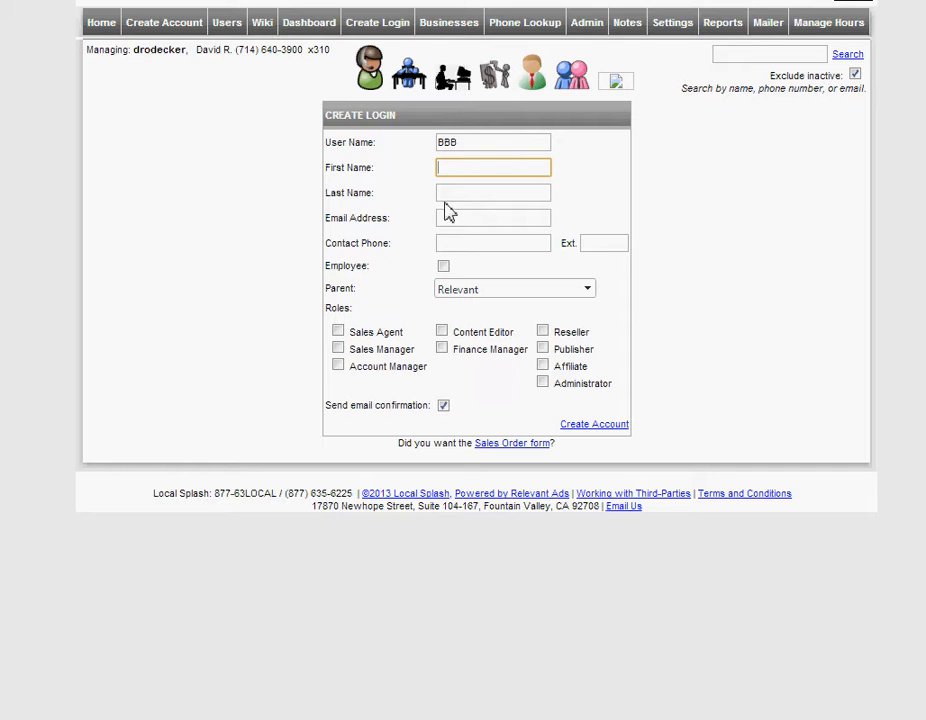
text(Better Business)
key(Tab)
text(Bureau)
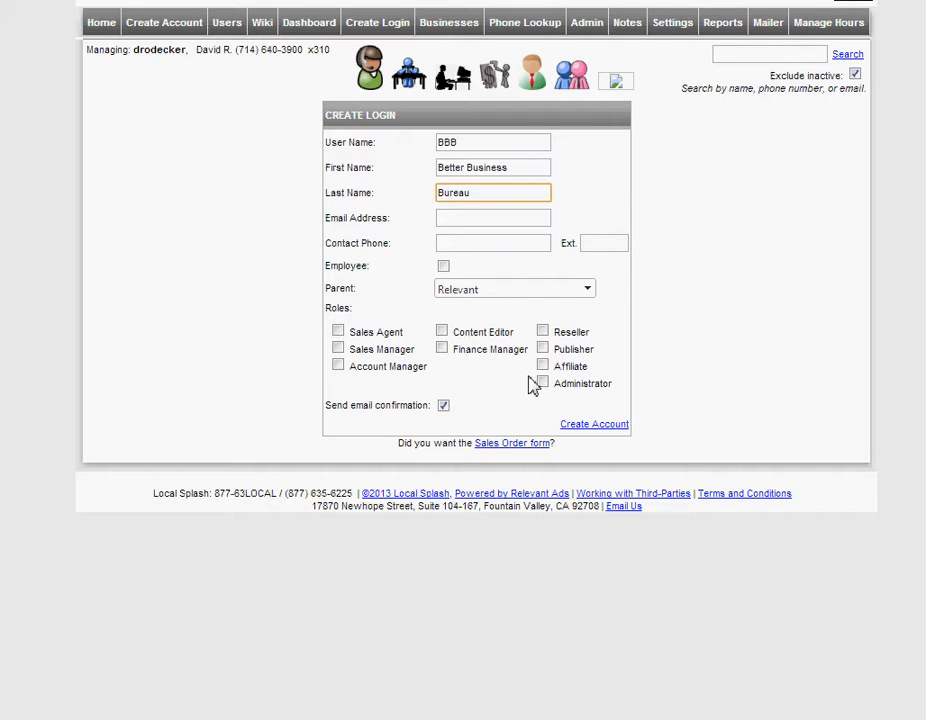
Give it the Publisher role, skip the confirmation e-mail, enter the account's e-mail address, and create it.
click(550, 351)
click(547, 352)
click(442, 406)
click(465, 221)
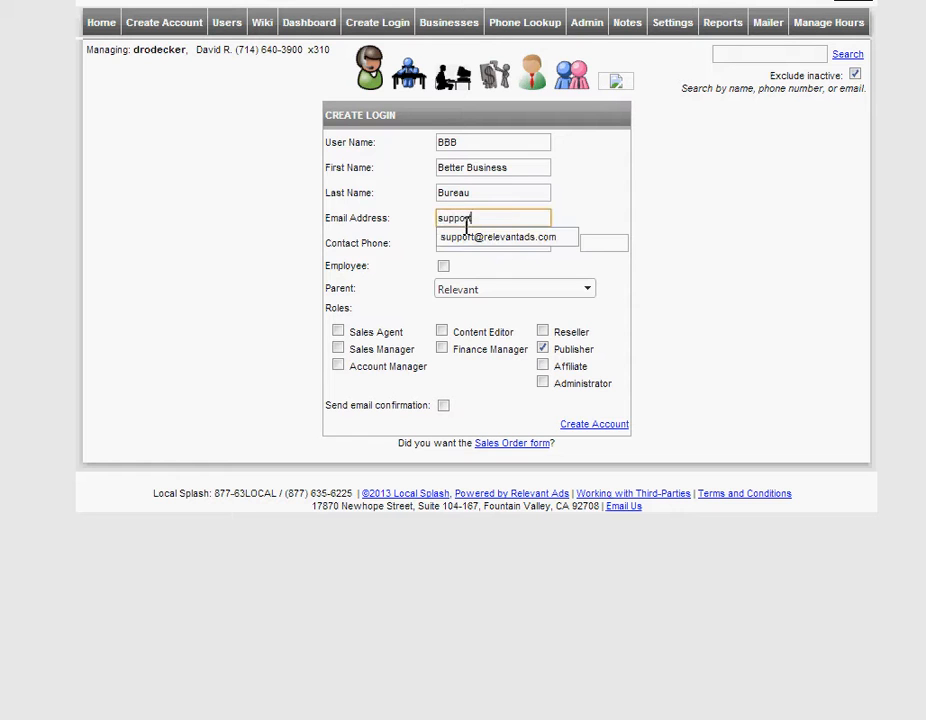
key(Tab)
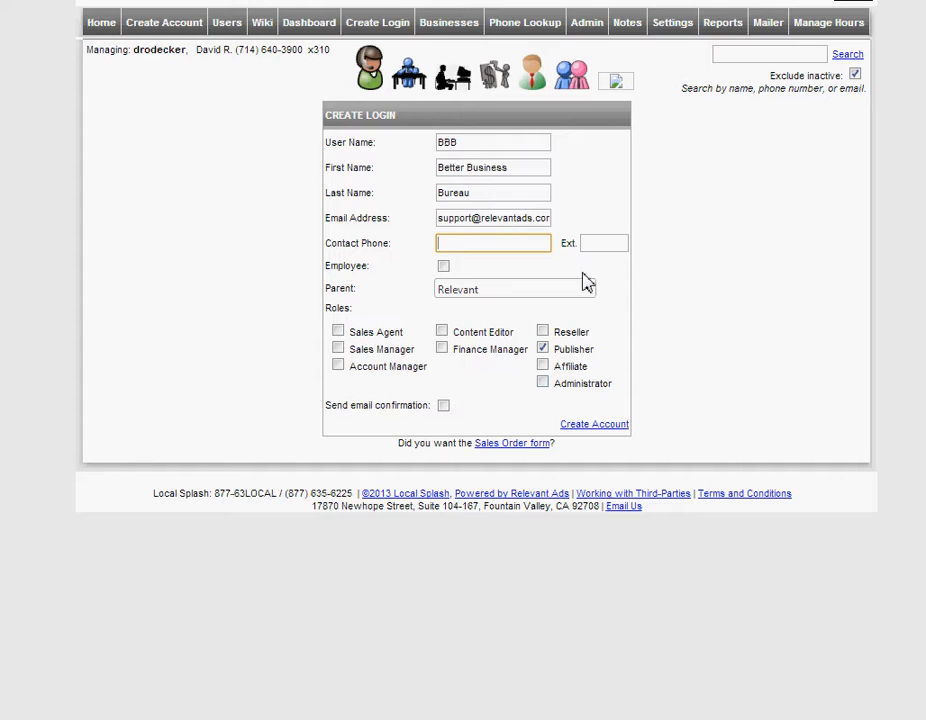
click(592, 426)
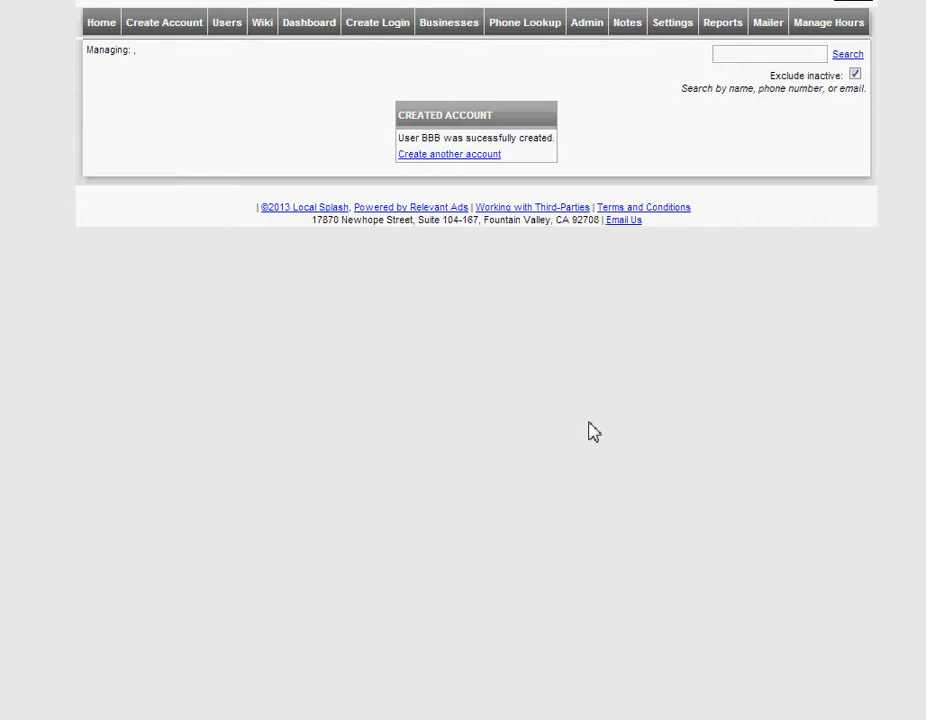
Review the account-created message, then search the accounts for BBB from Settings.
drag(513, 137, 431, 140)
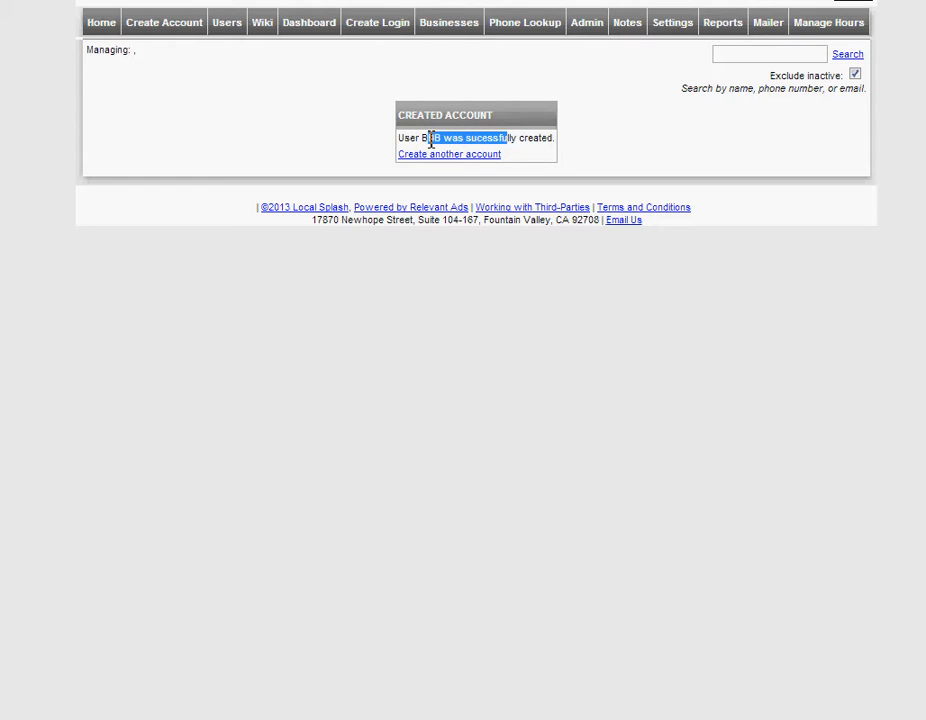
drag(431, 140, 429, 139)
click(429, 139)
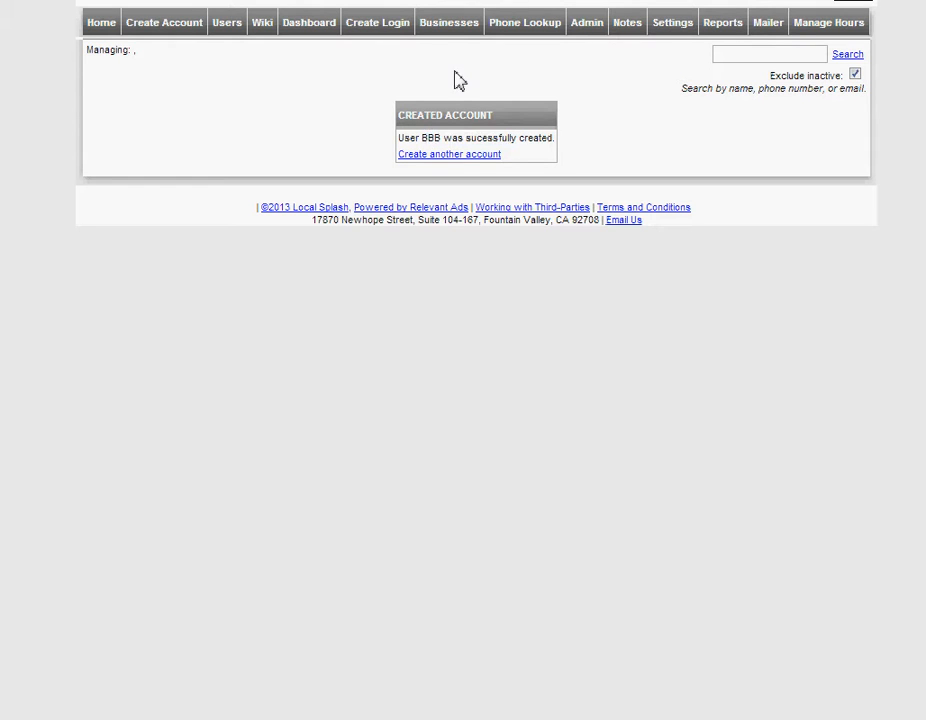
click(676, 30)
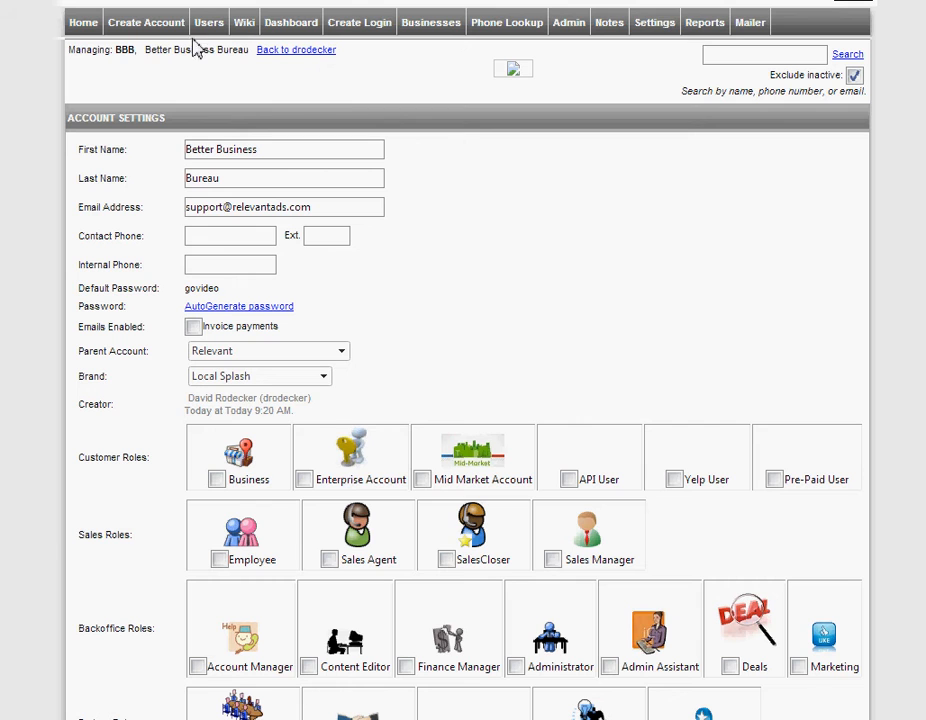
click(738, 60)
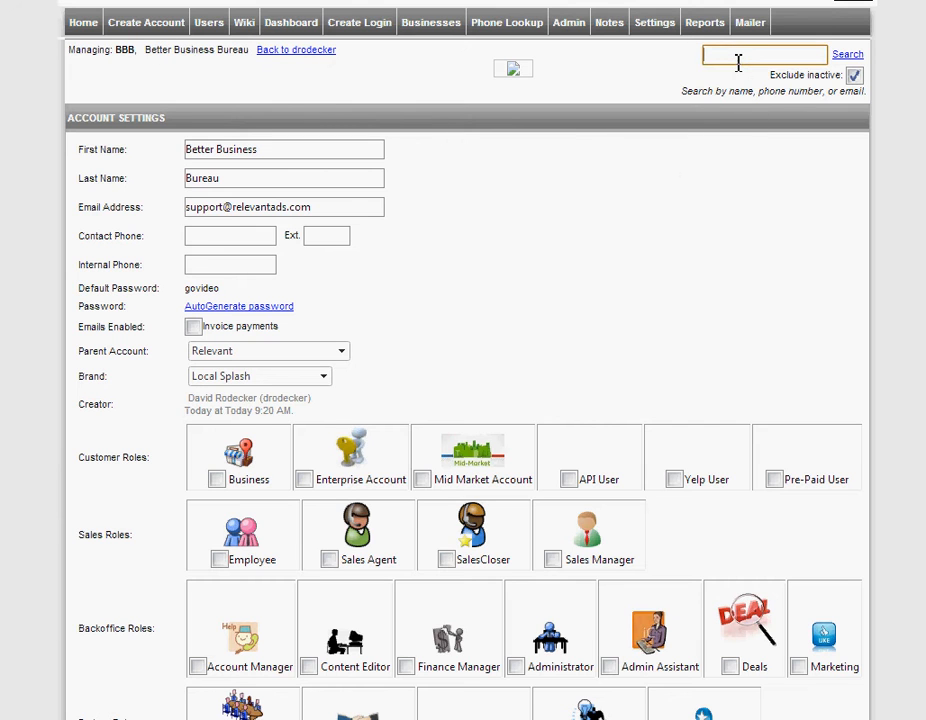
text(BBB)
key(Tab)
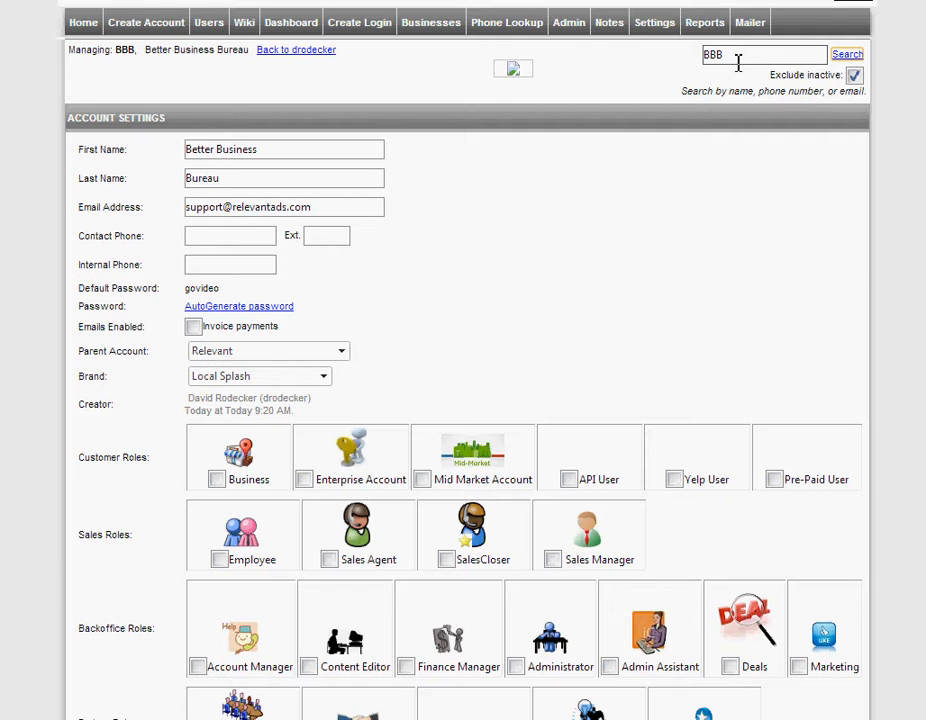
click(846, 58)
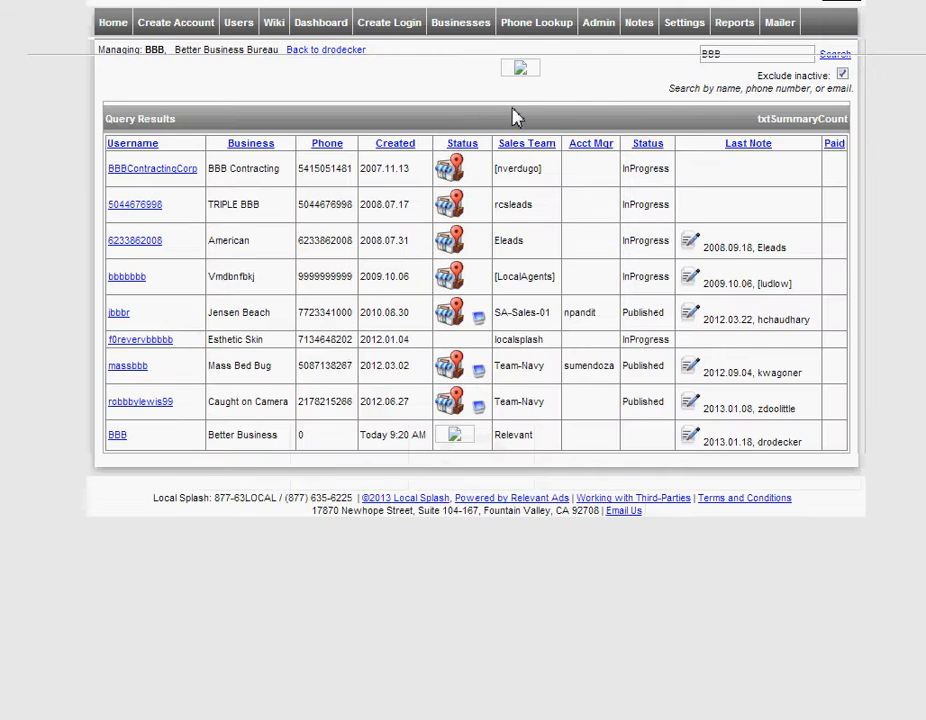
Copy the BBB account's link address and go back to the notes.
right_click(116, 438)
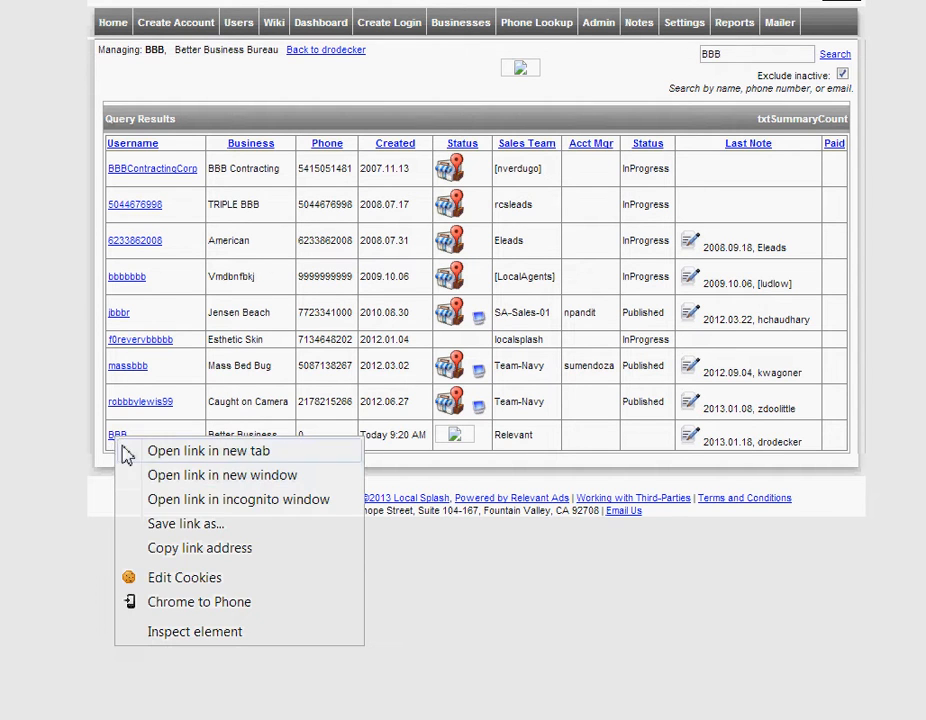
click(192, 553)
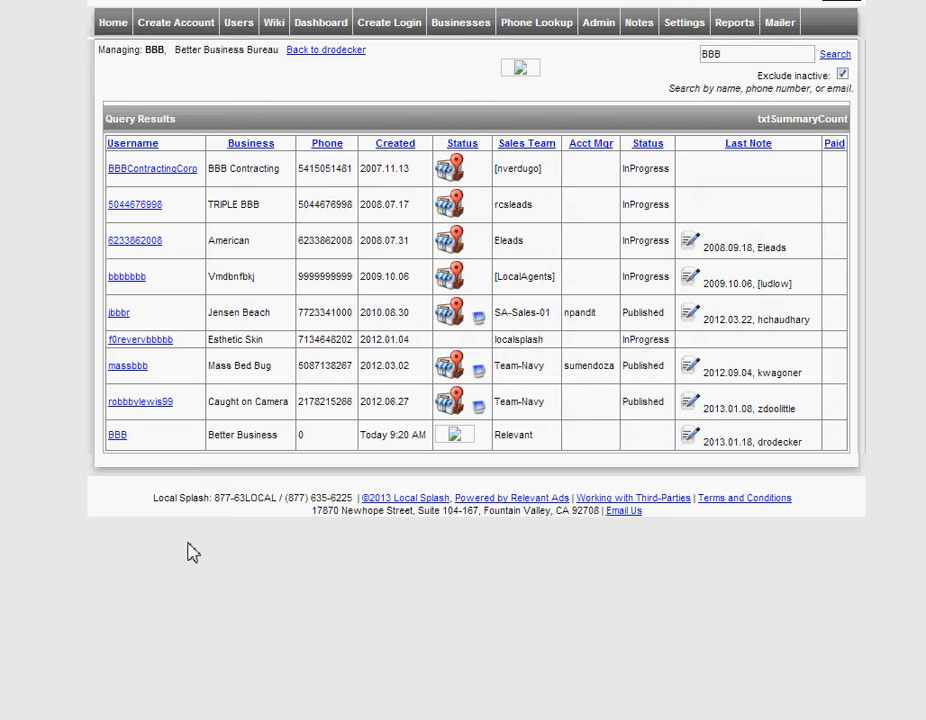
key(alt+Tab)
Paste the BBB account link below the notes and select its trailing member ID.
key(Return)
key(Return)
key(ctrl+v)
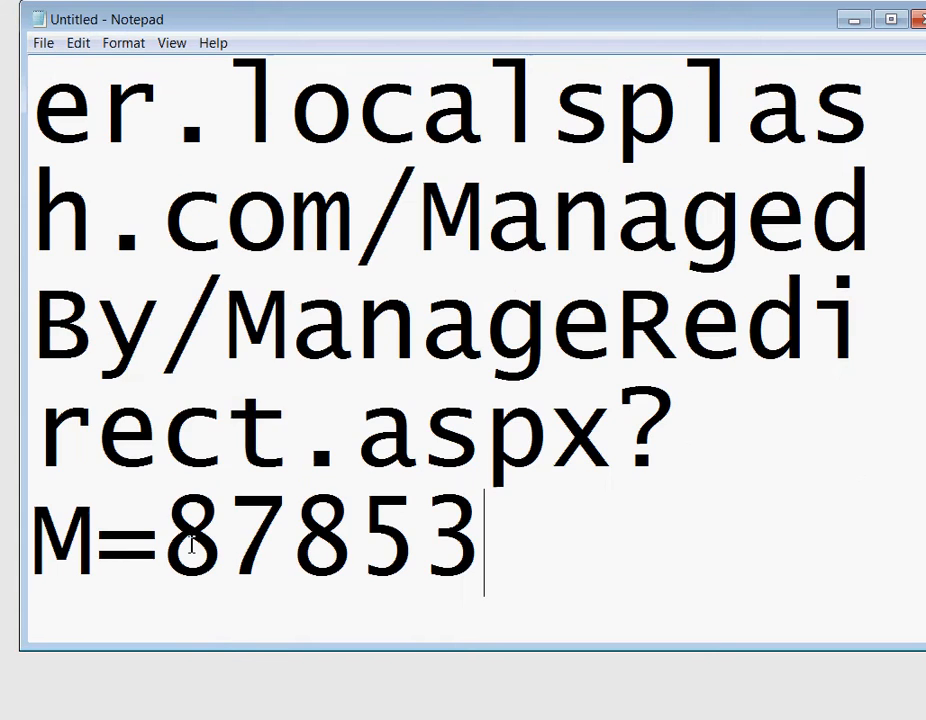
key(shift+Home)
key(shift+Right)
key(shift+Right)
key(shift+Right)
key(shift+Left)
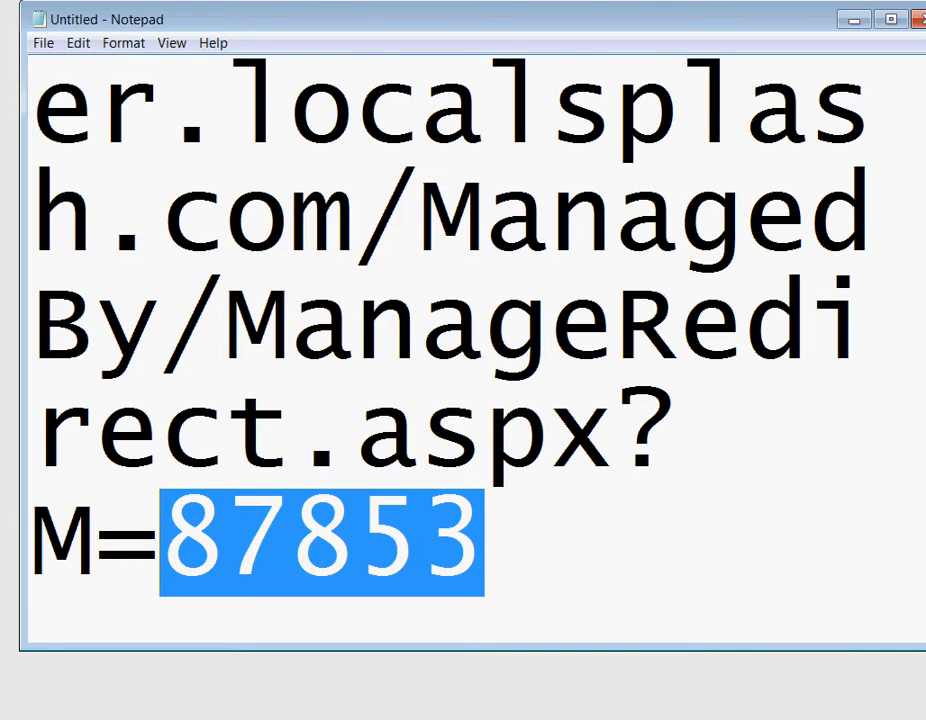
key(alt+Tab)
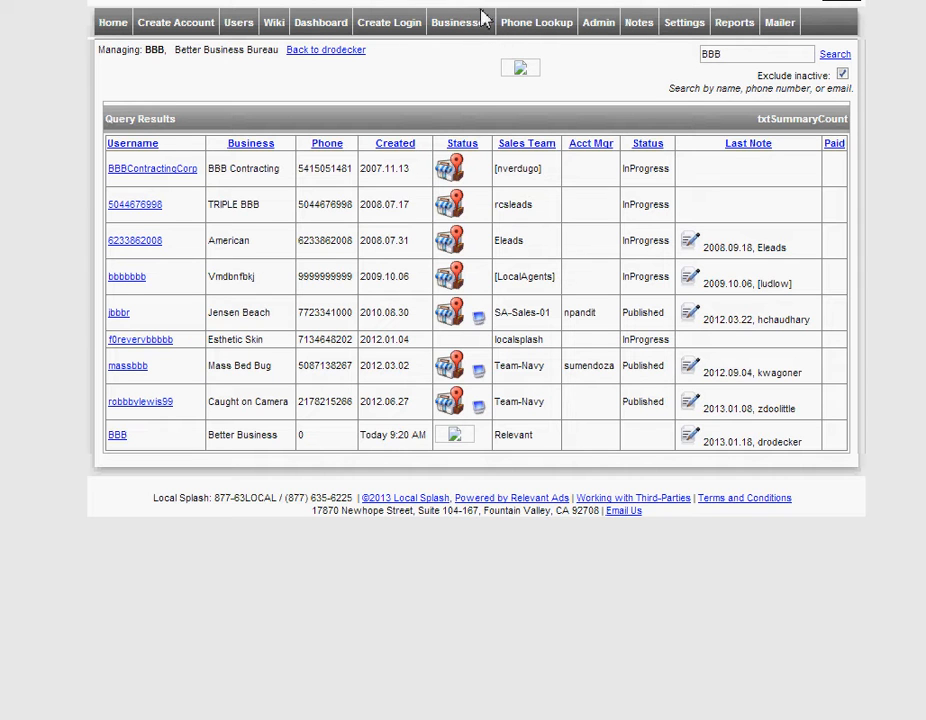
Go to the Admin page's Placement section and open Placement Management.
click(610, 25)
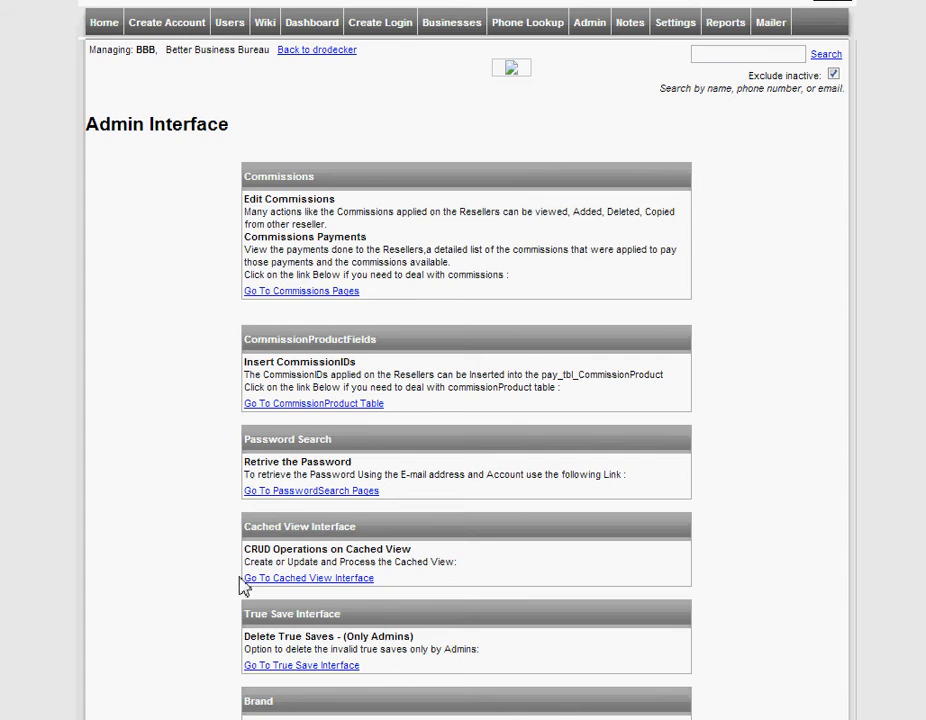
scroll(231, 602, down, 3)
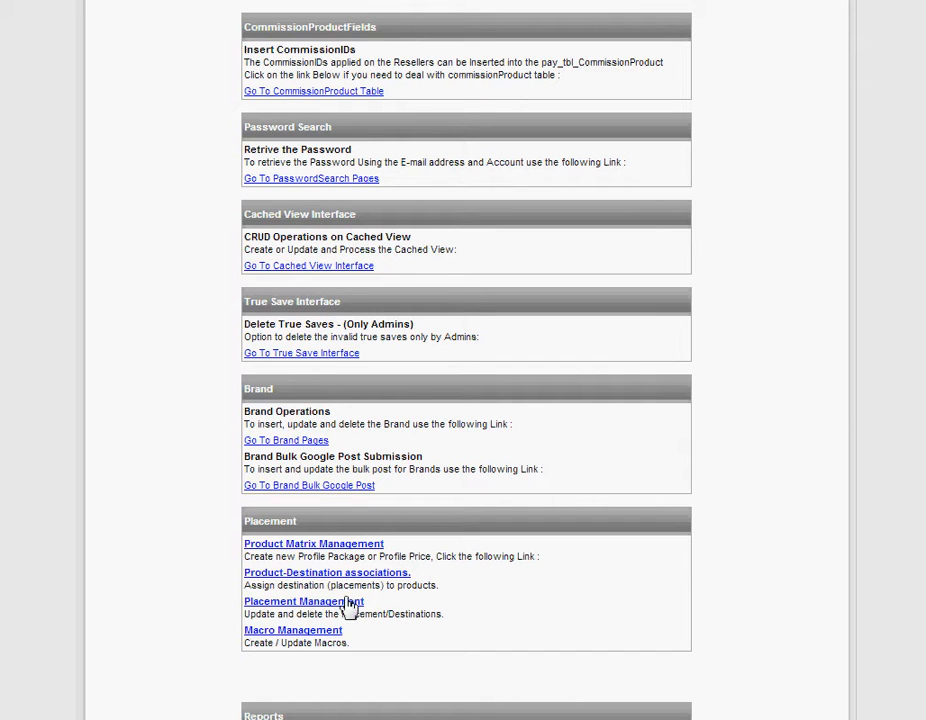
drag(407, 614, 302, 614)
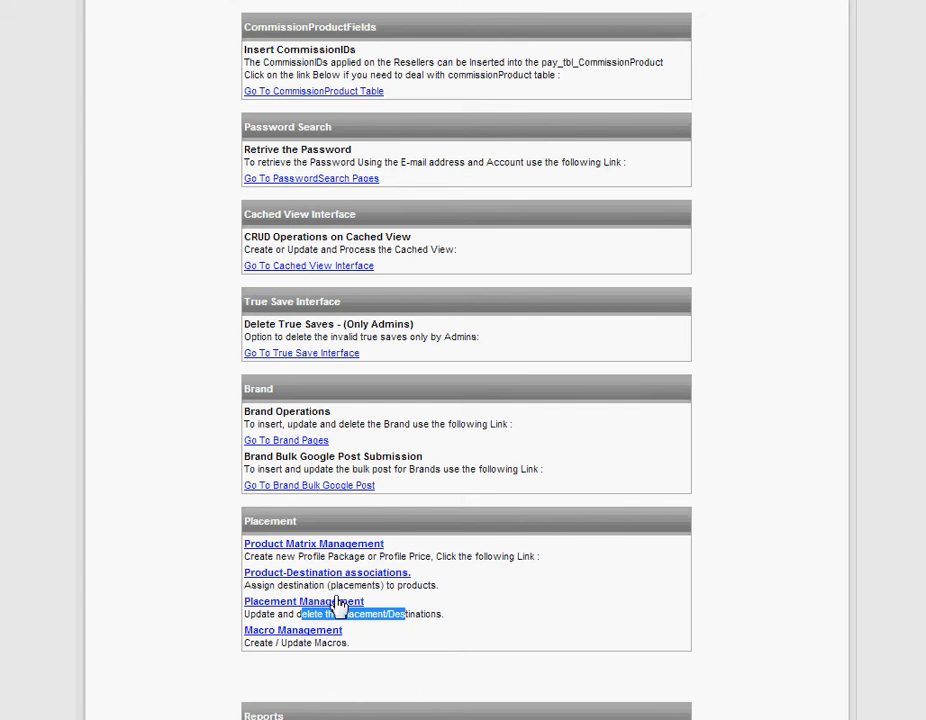
click(338, 603)
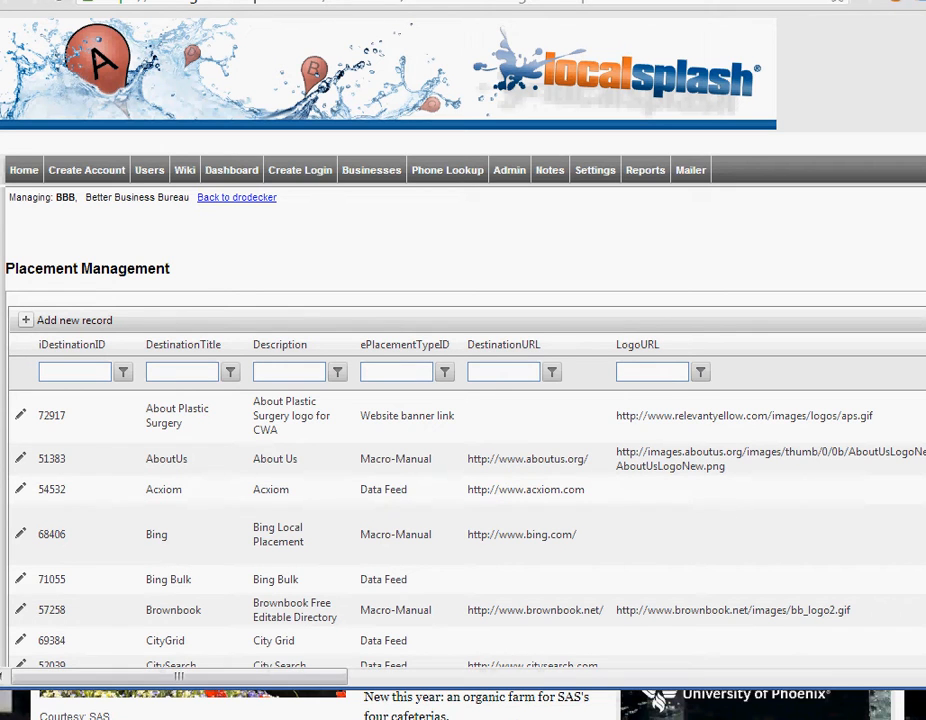
Start a new placement with username BBB, title BBB and description Better Business Bureau.
click(29, 321)
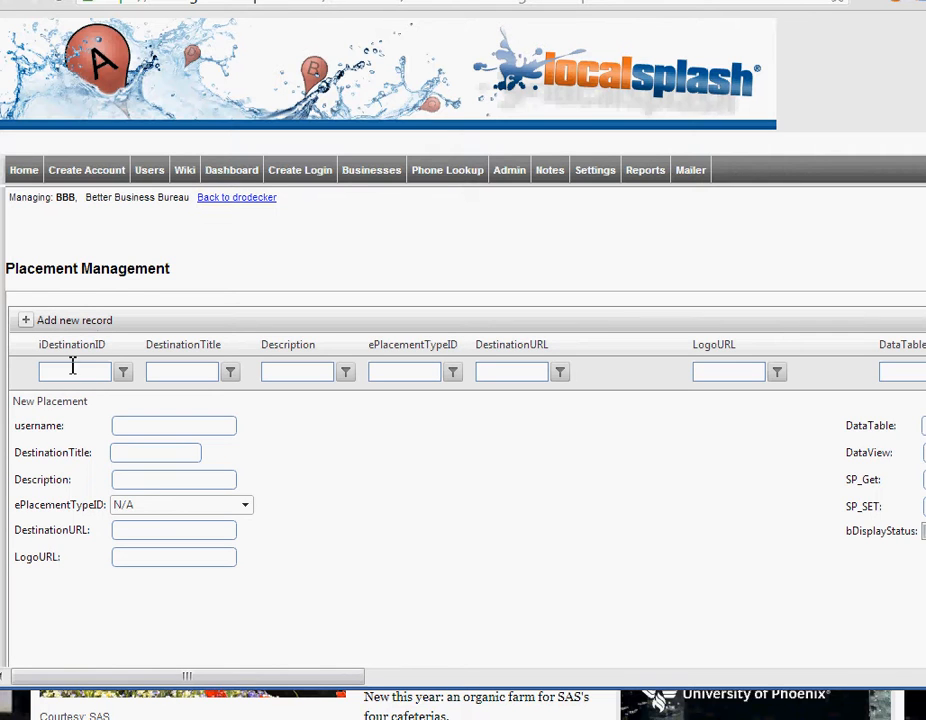
click(146, 432)
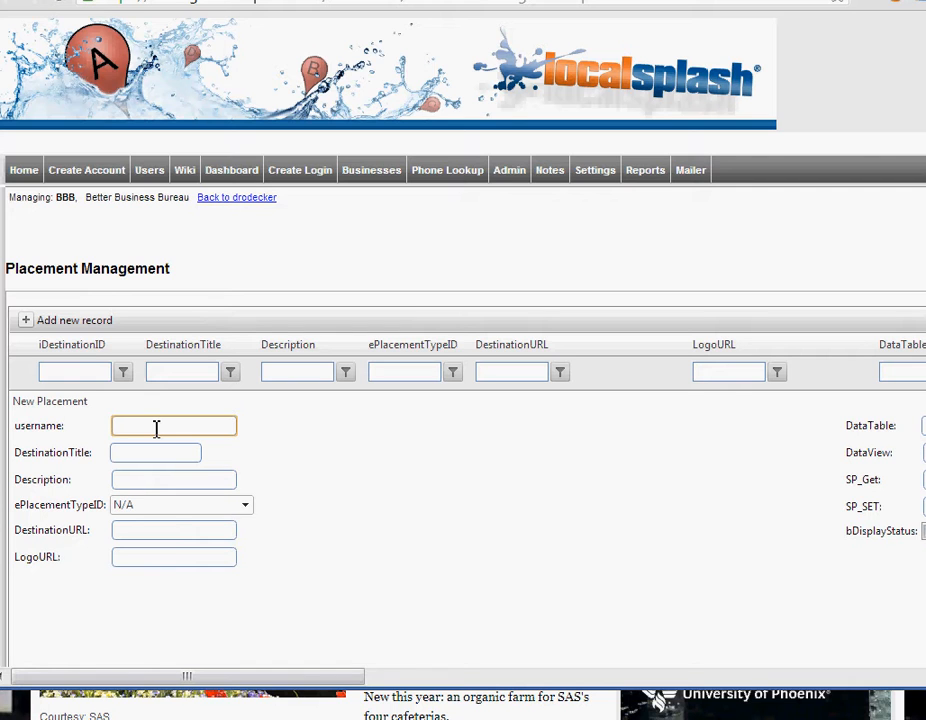
text(BBB)
click(162, 458)
text(BBB)
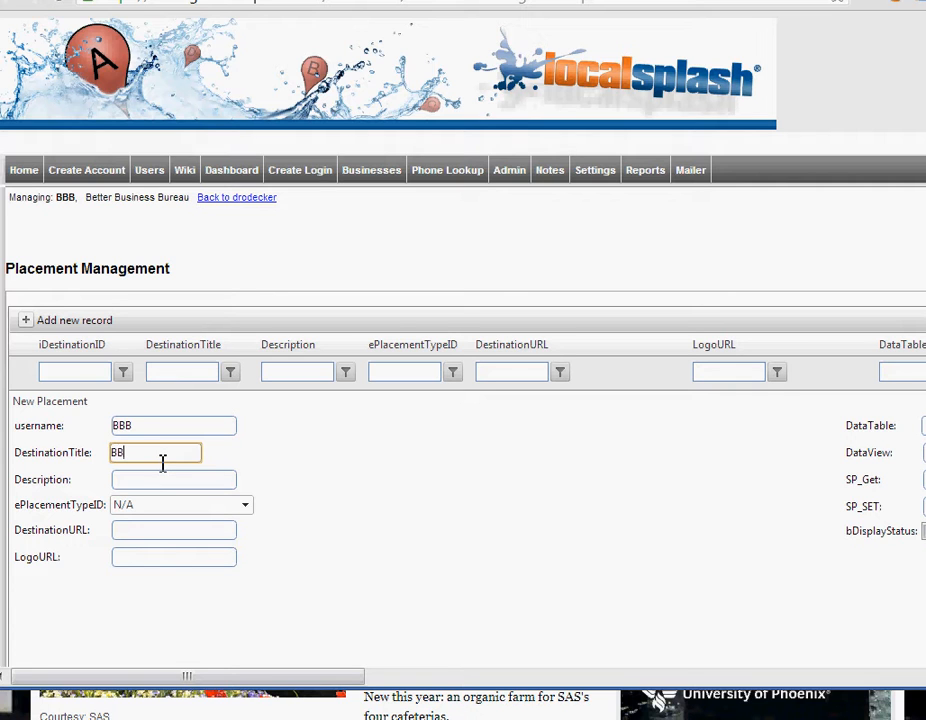
key(Tab)
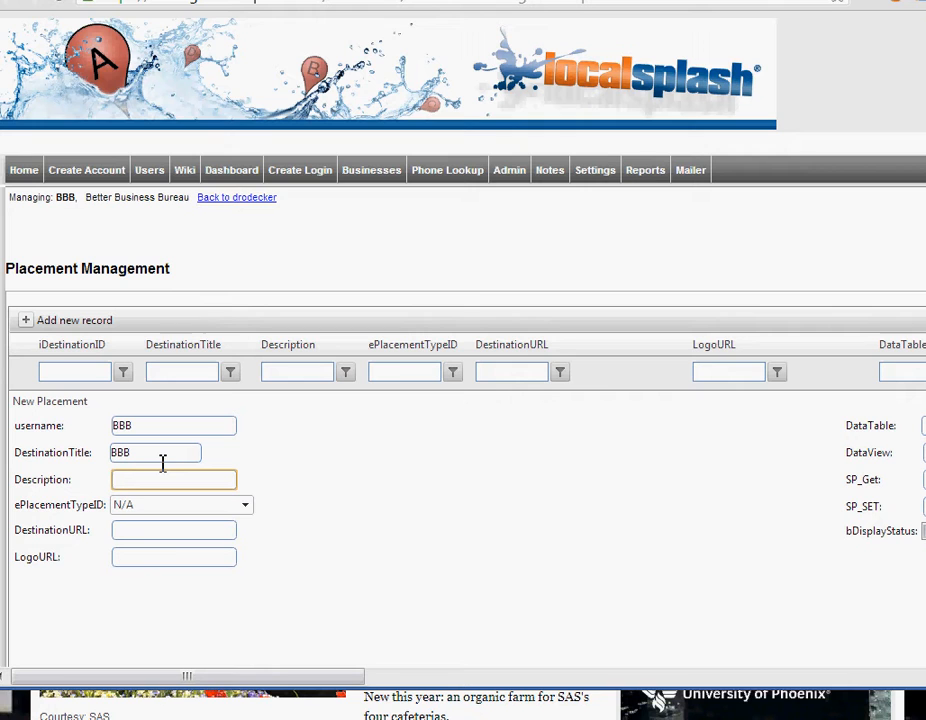
text(etter Business Bureau)
Set the placement type to Website banner link.
key(Tab)
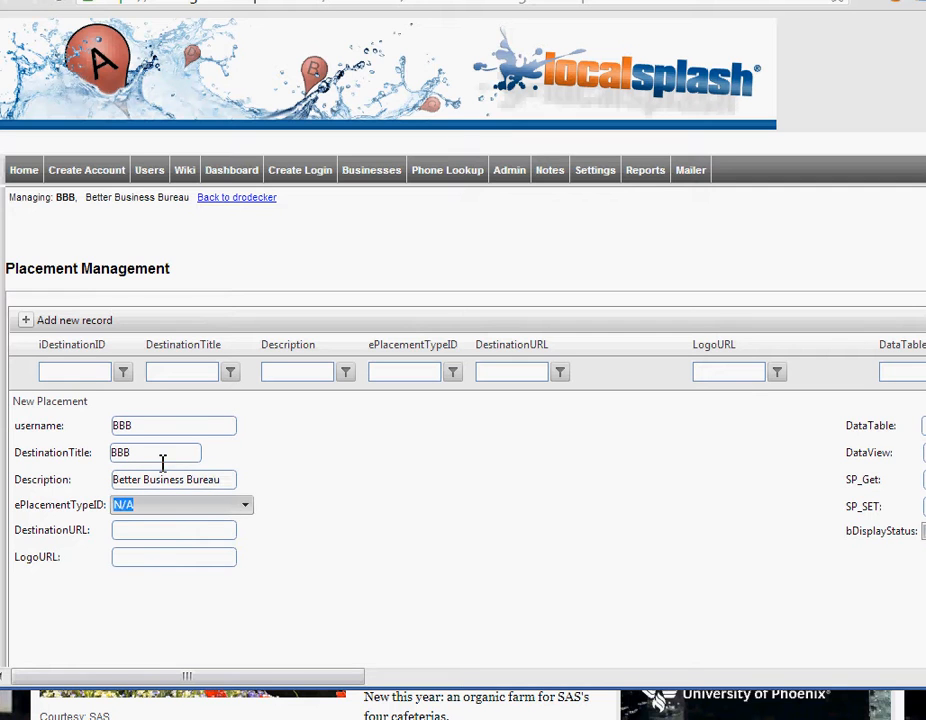
click(254, 512)
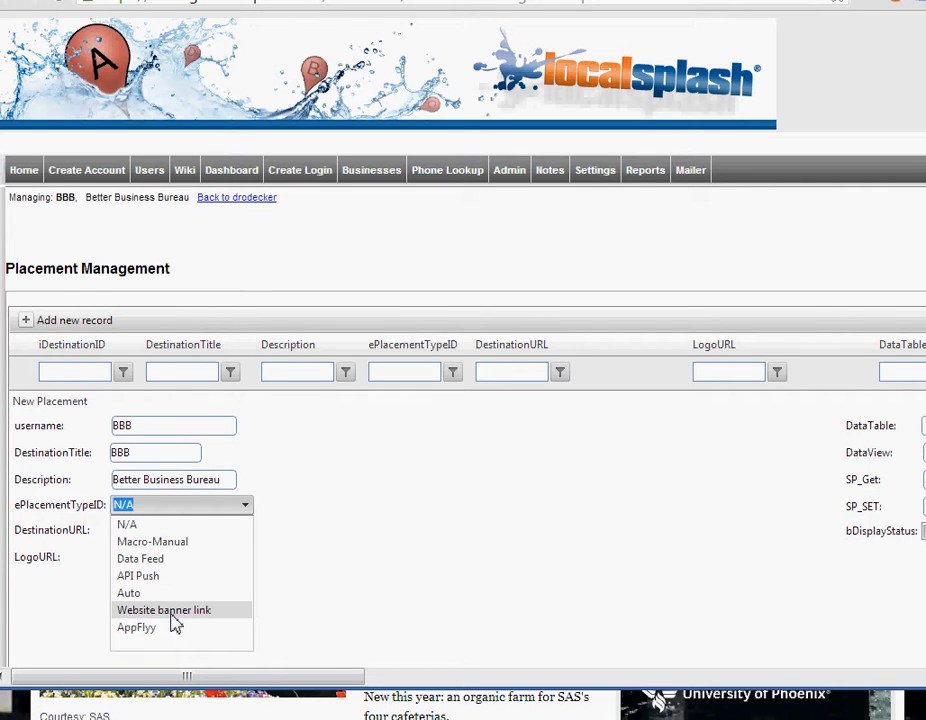
click(170, 614)
click(143, 531)
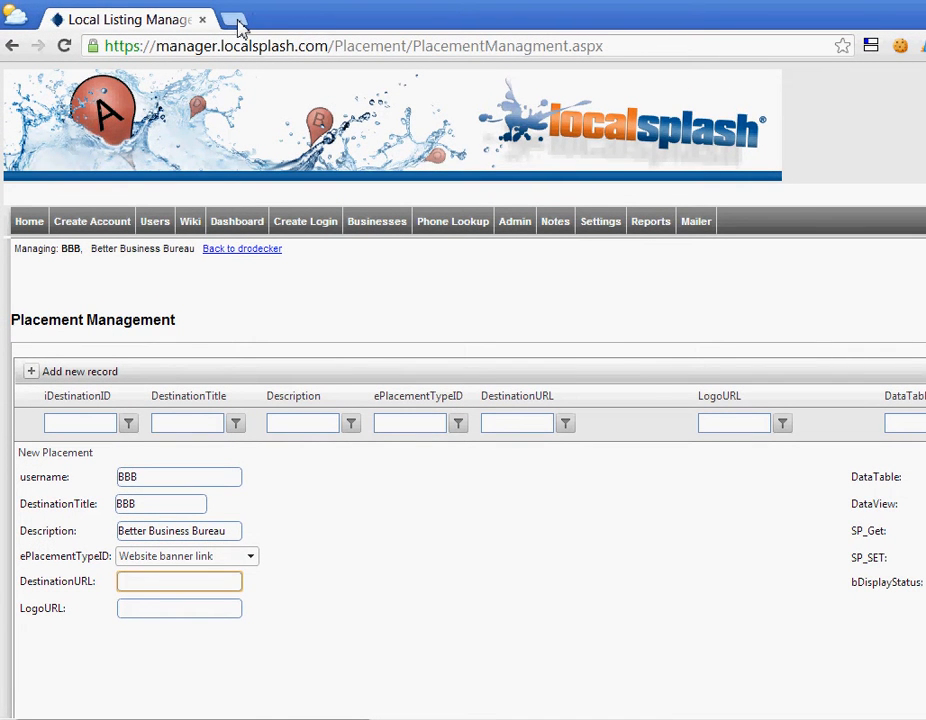
click(238, 24)
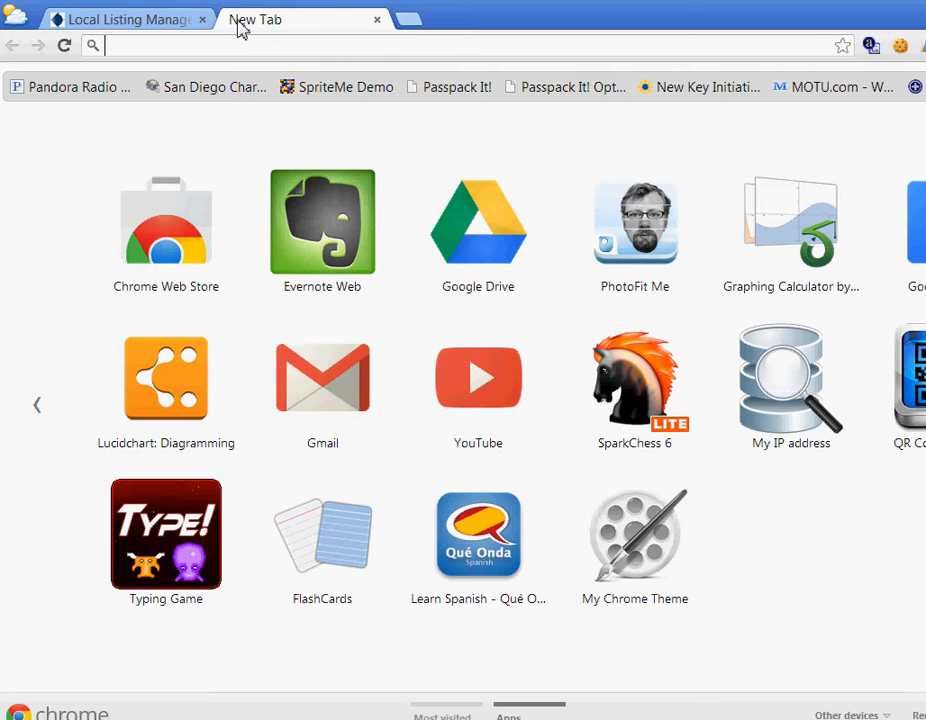
text(bbbb)
key(BackSpace)
key(Return)
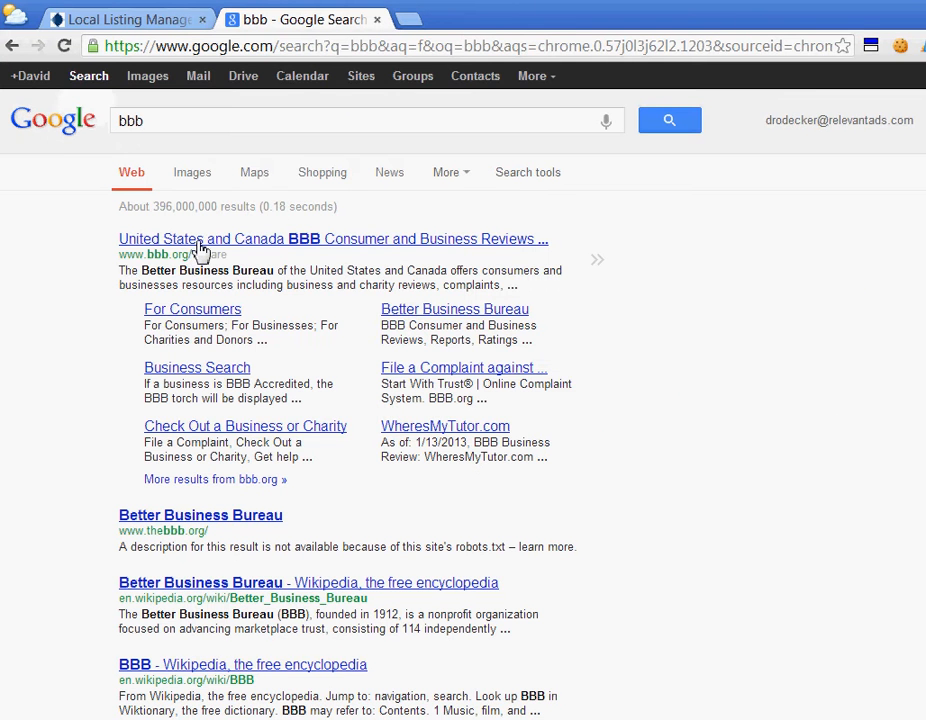
click(200, 240)
key(ctrl+l)
key(ctrl+c)
click(137, 33)
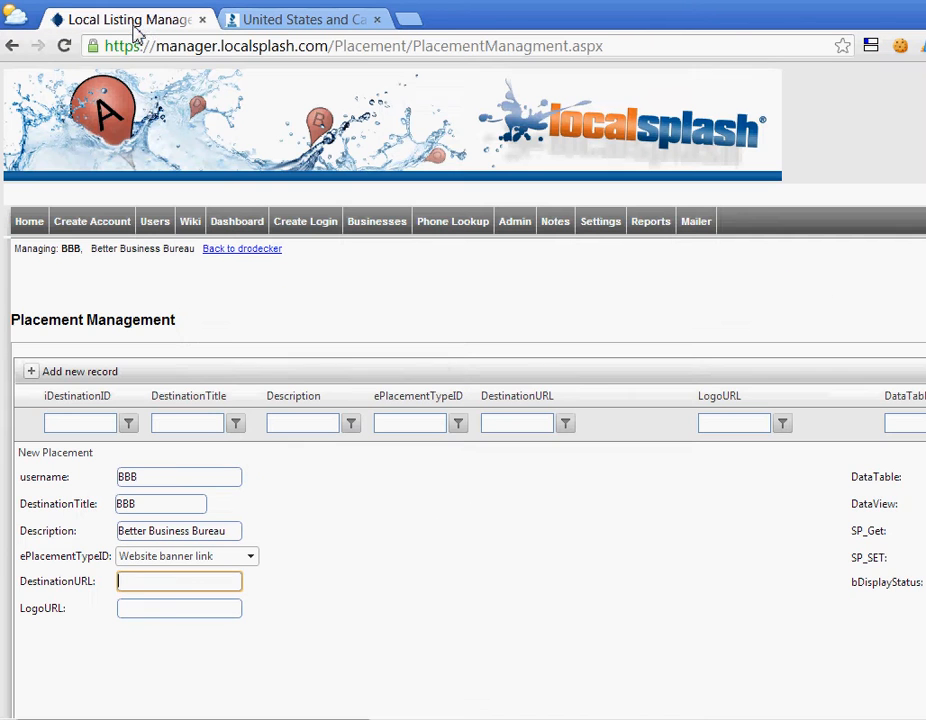
key(ctrl+v)
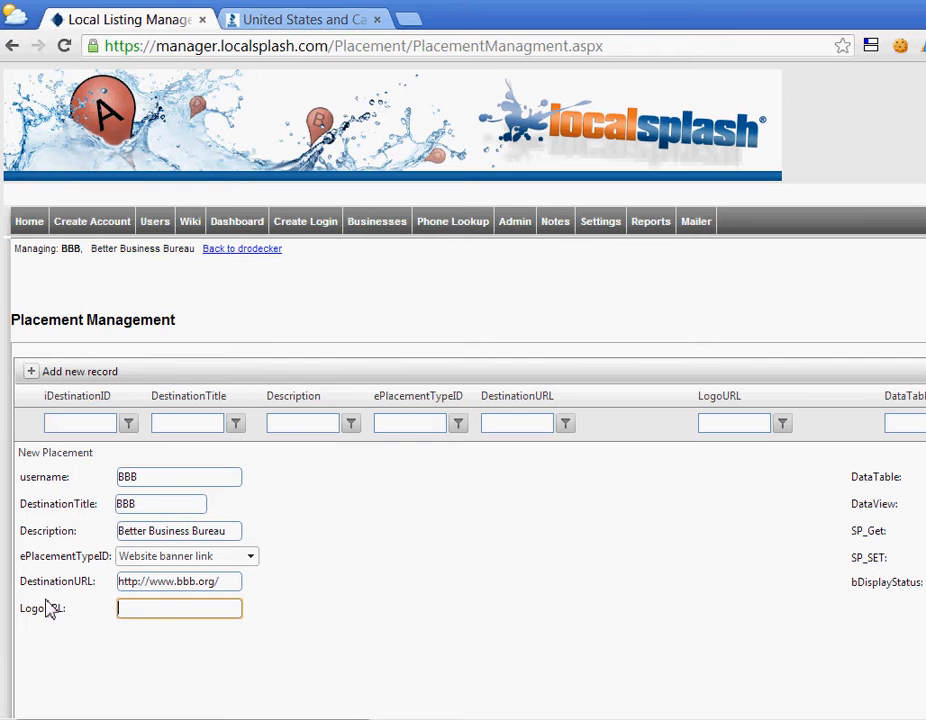
click(273, 24)
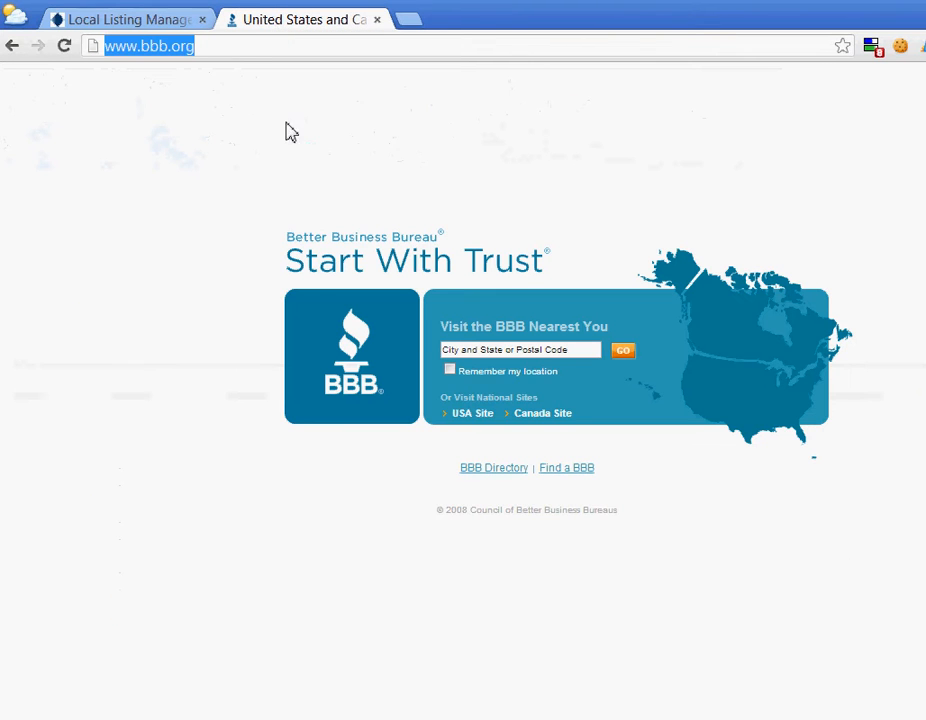
Try copying the BBB logo's link address from the bbb.org page.
right_click(375, 386)
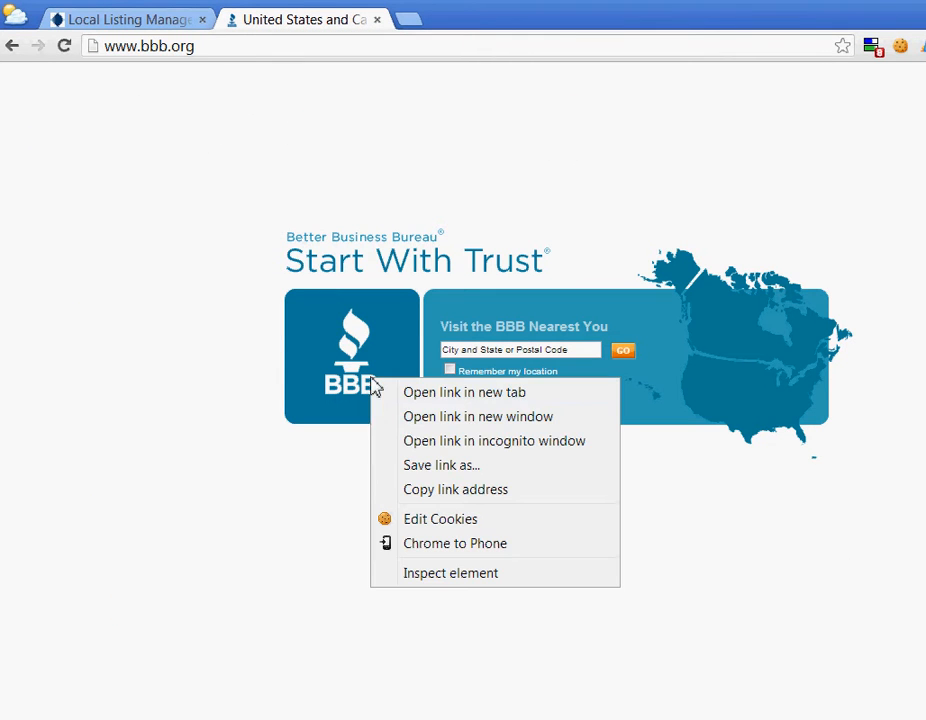
click(433, 489)
key(ctrl+l)
key(ctrl+v)
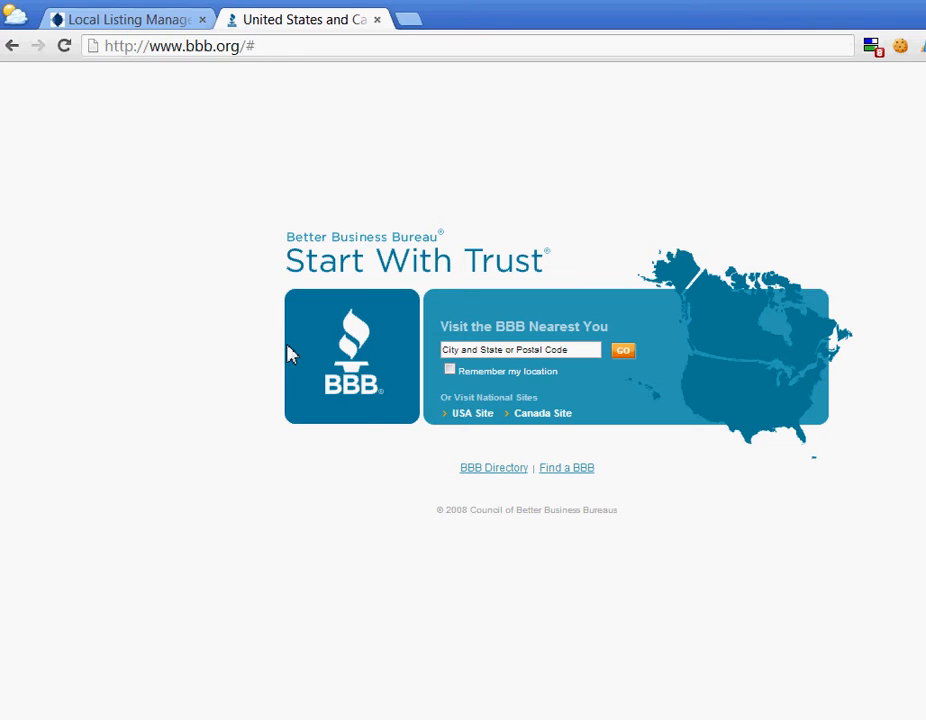
key(Escape)
right_click(370, 380)
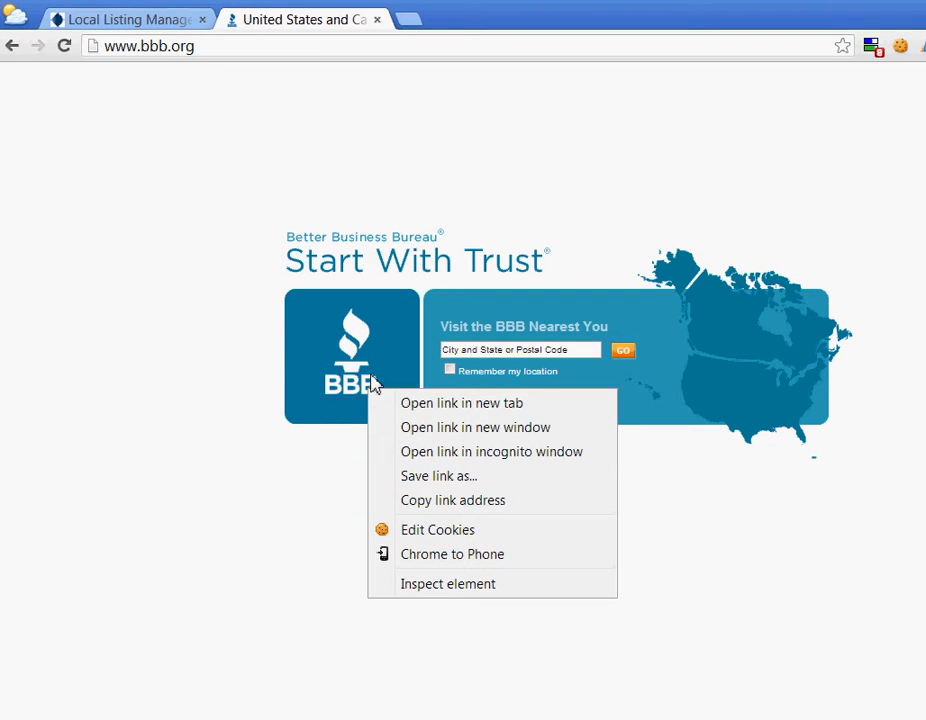
click(190, 311)
Search the bbb.org page source for 'jpg' and 'logo', then close it.
key(ctrl+u)
key(ctrl+f)
text(jpg)
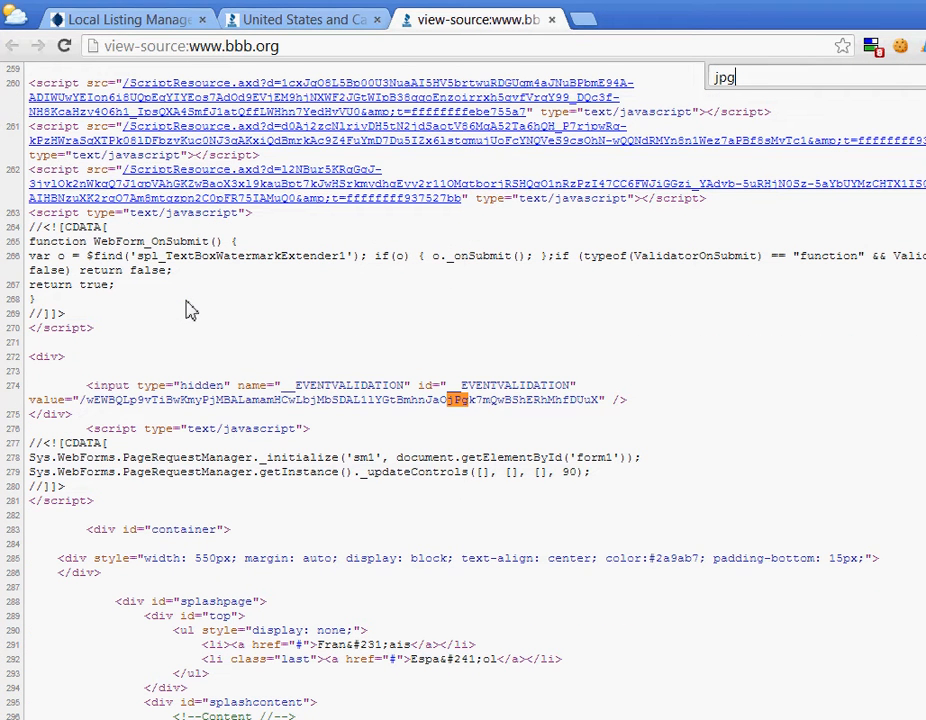
key(ctrl+a)
text(logo)
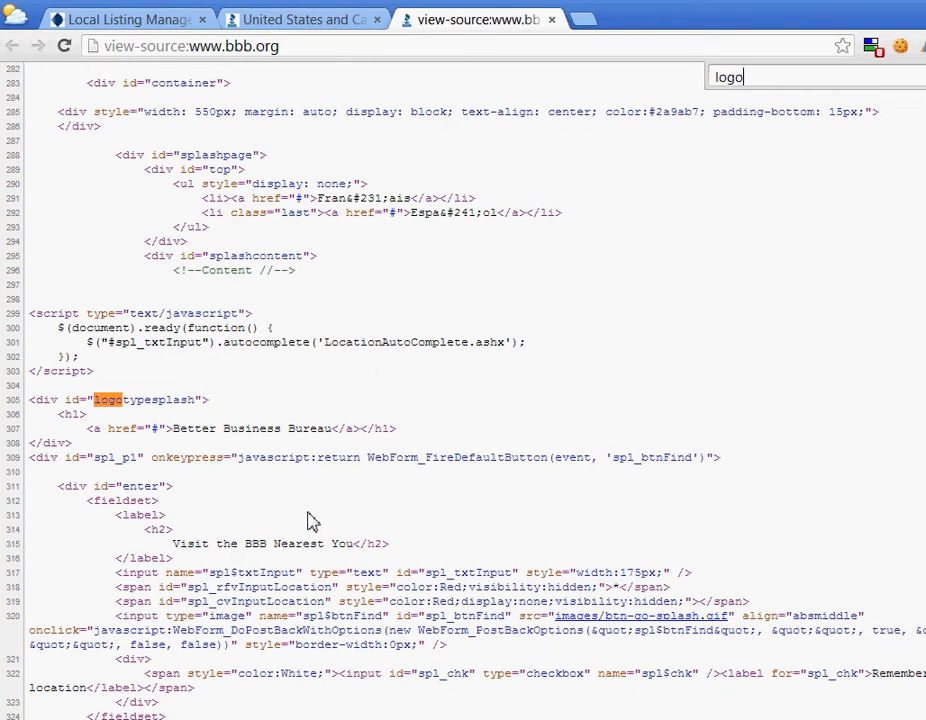
key(ctrl+w)
Go to google.com and search for bbb.
key(ctrl+l)
text(im)
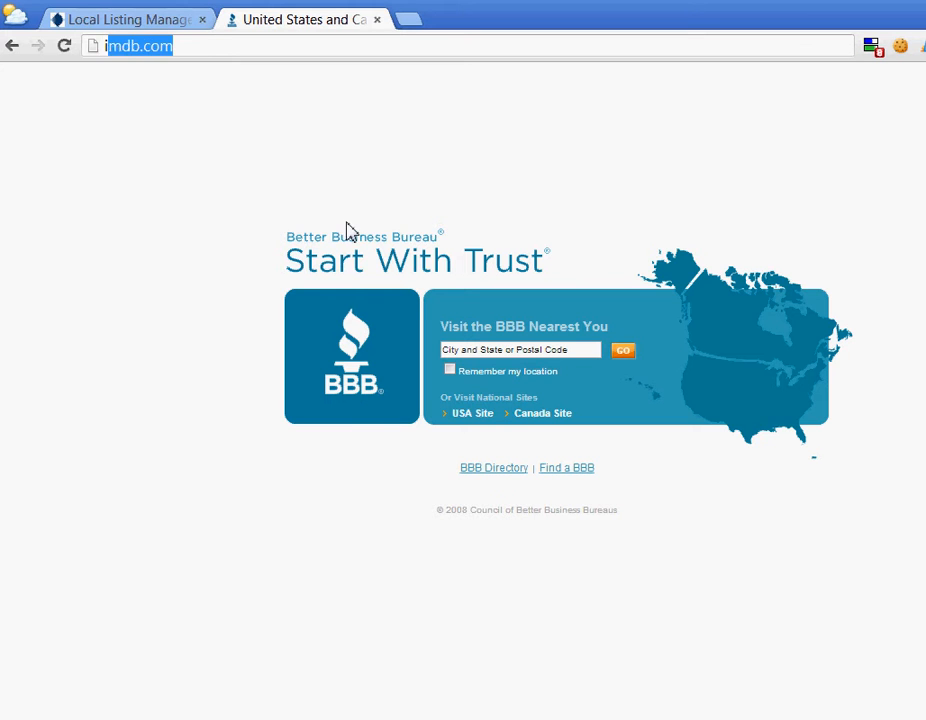
key(BackSpace)
key(BackSpace)
key(BackSpace)
text(goog)
key(Return)
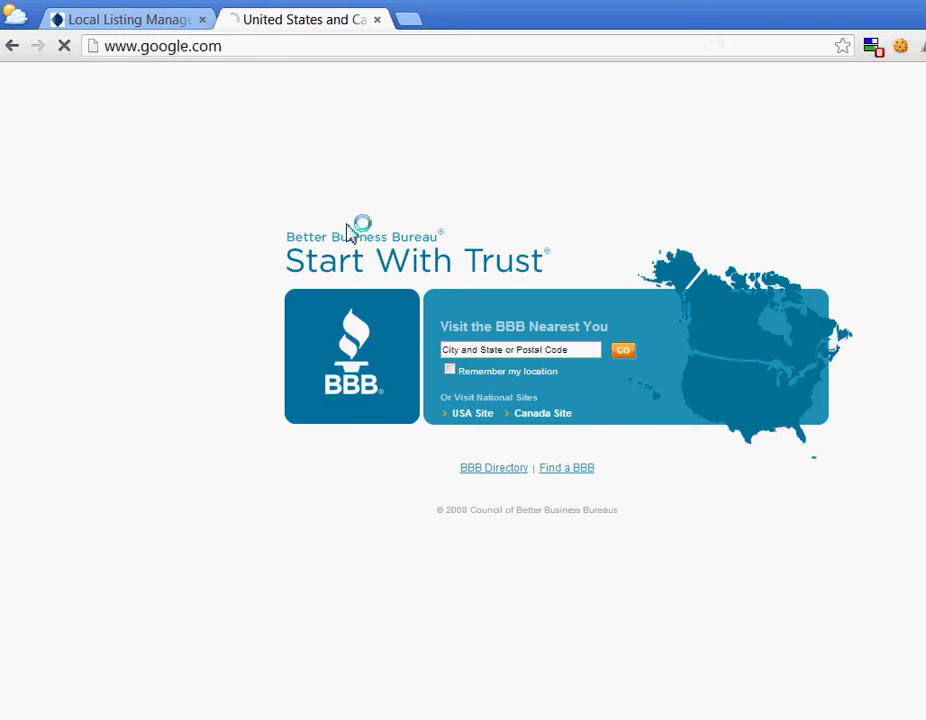
text(bbb)
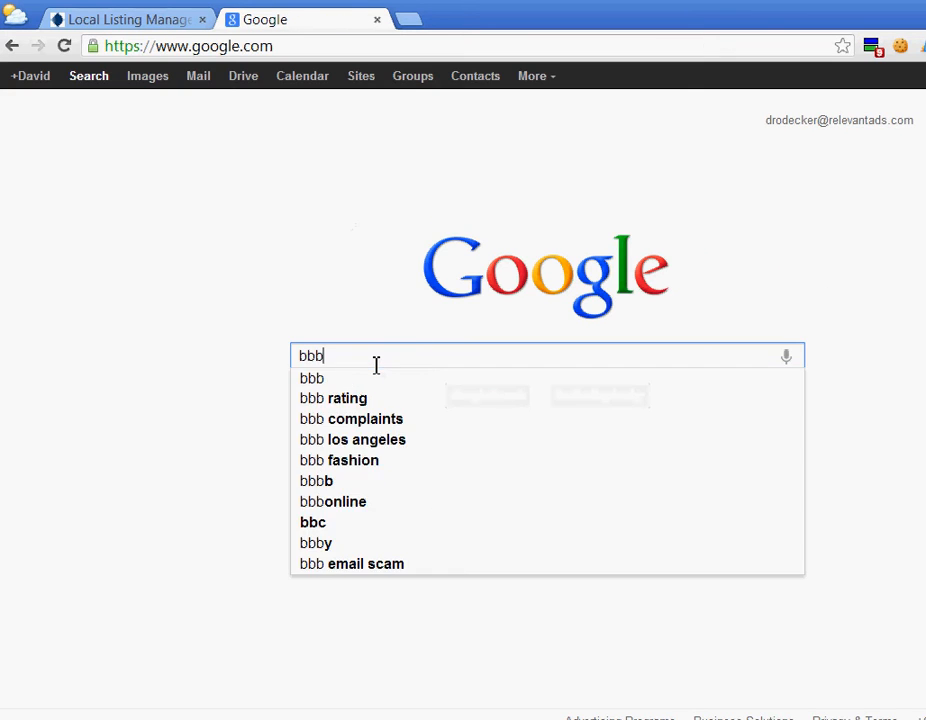
key(Return)
Find and open the 'bbb green logo.png' result in Google Images.
click(159, 77)
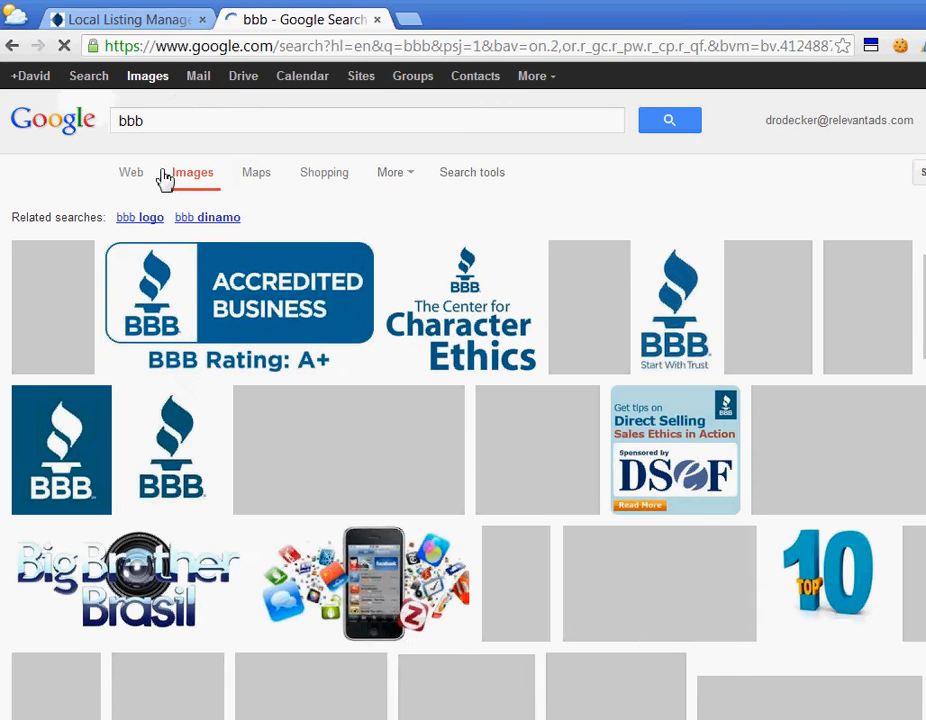
mouse_move(50, 310)
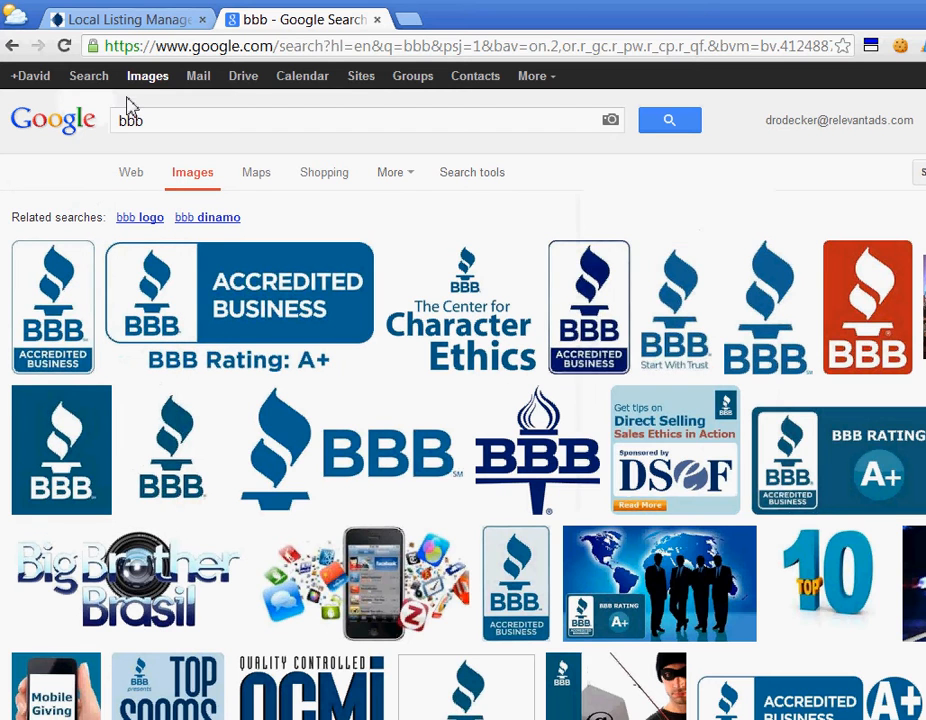
mouse_move(138, 219)
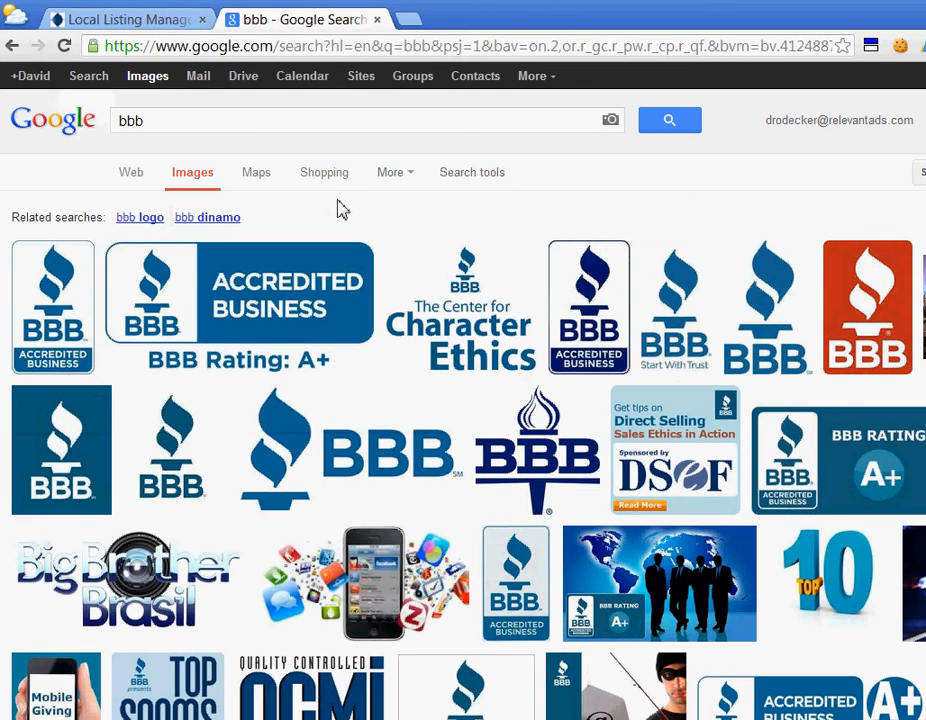
scroll(717, 223, down, 5)
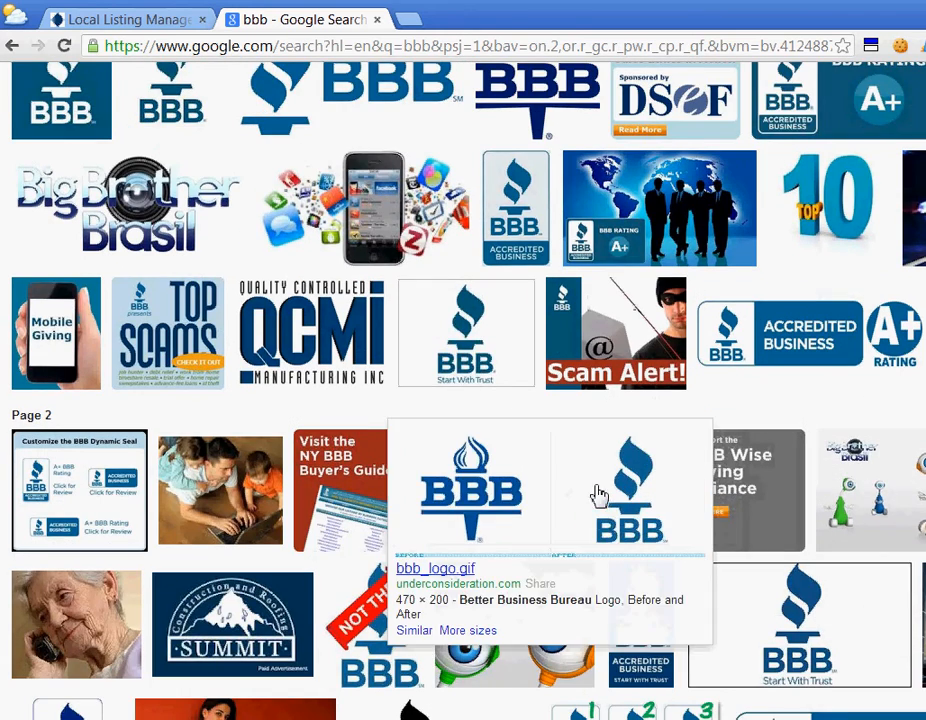
mouse_move(813, 655)
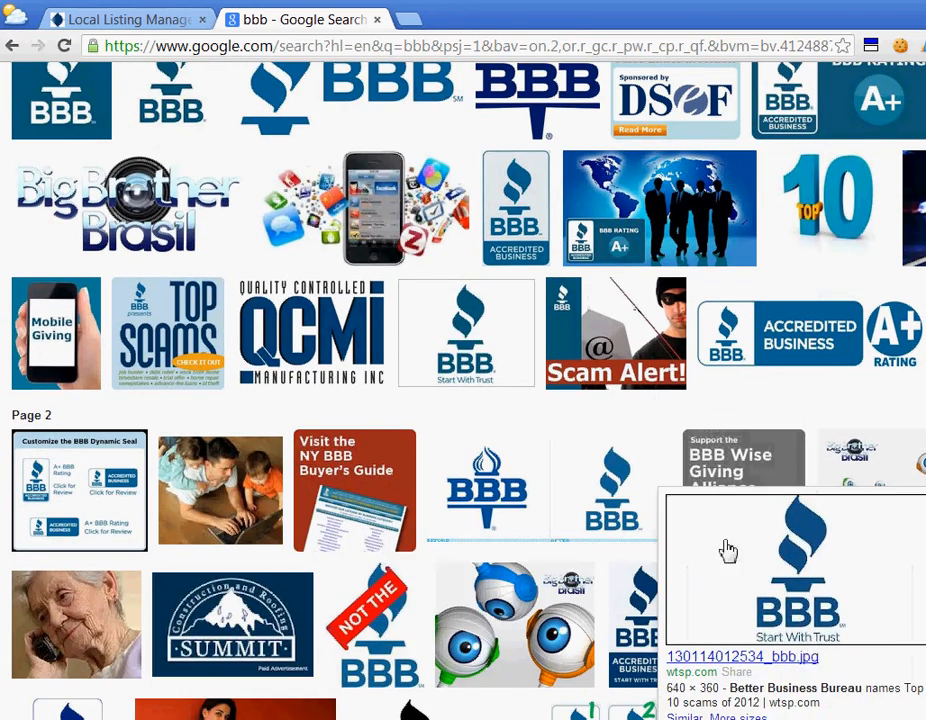
mouse_move(453, 305)
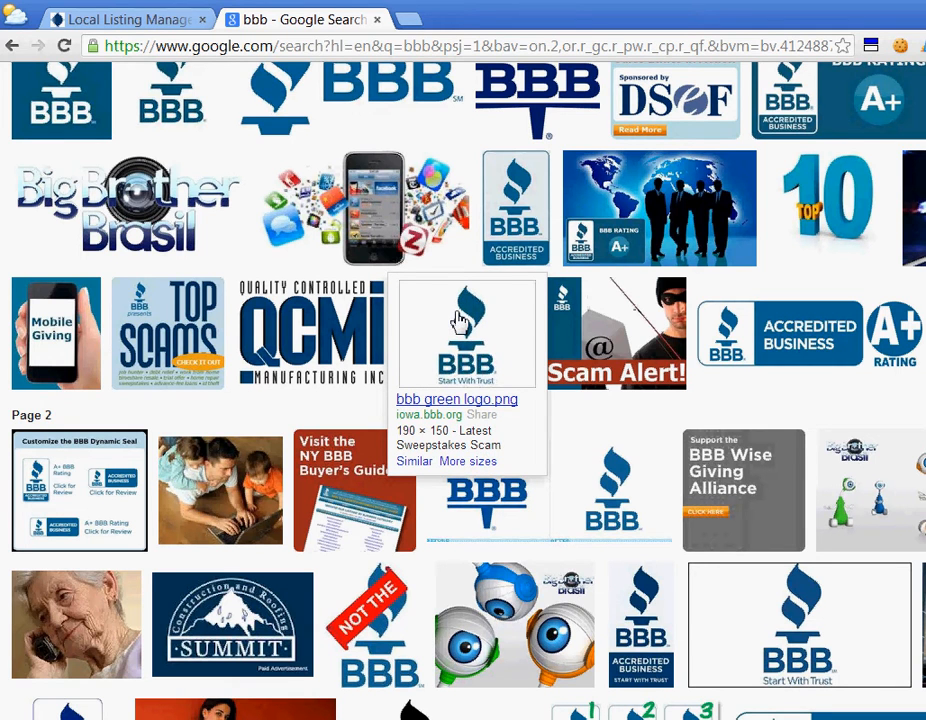
right_click(459, 319)
click(434, 320)
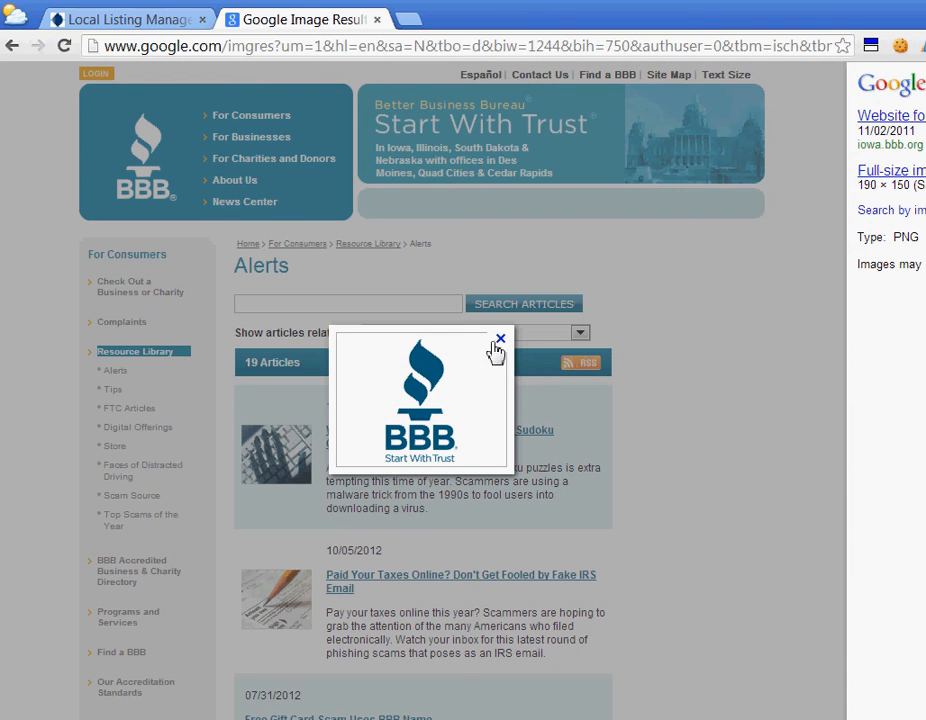
Open the full-size BBB logo image and copy its web address.
click(868, 117)
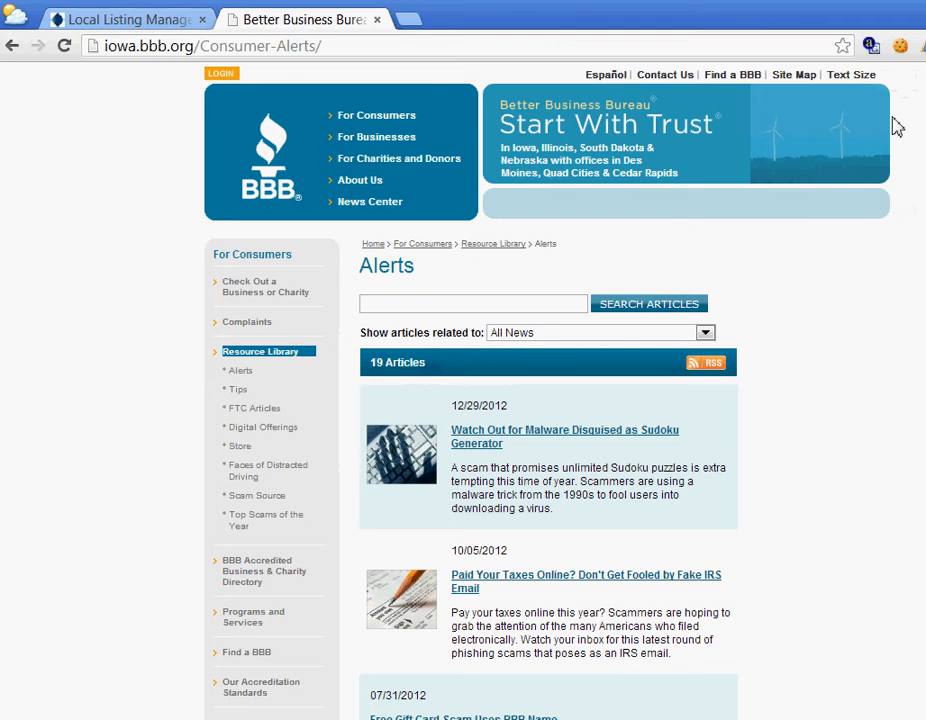
key(alt+Left)
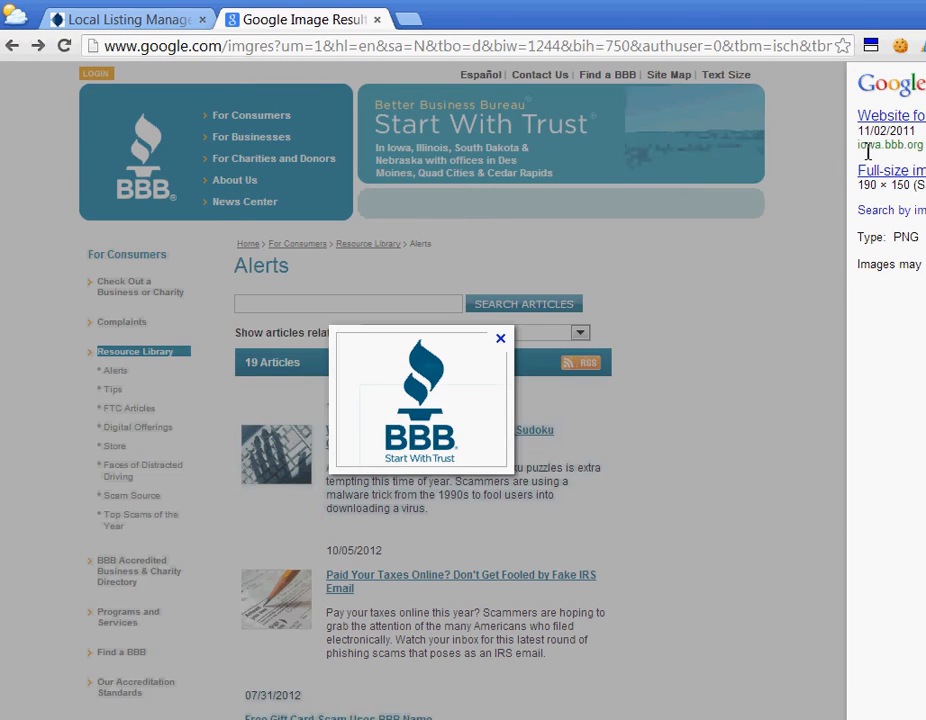
click(897, 172)
key(ctrl+l)
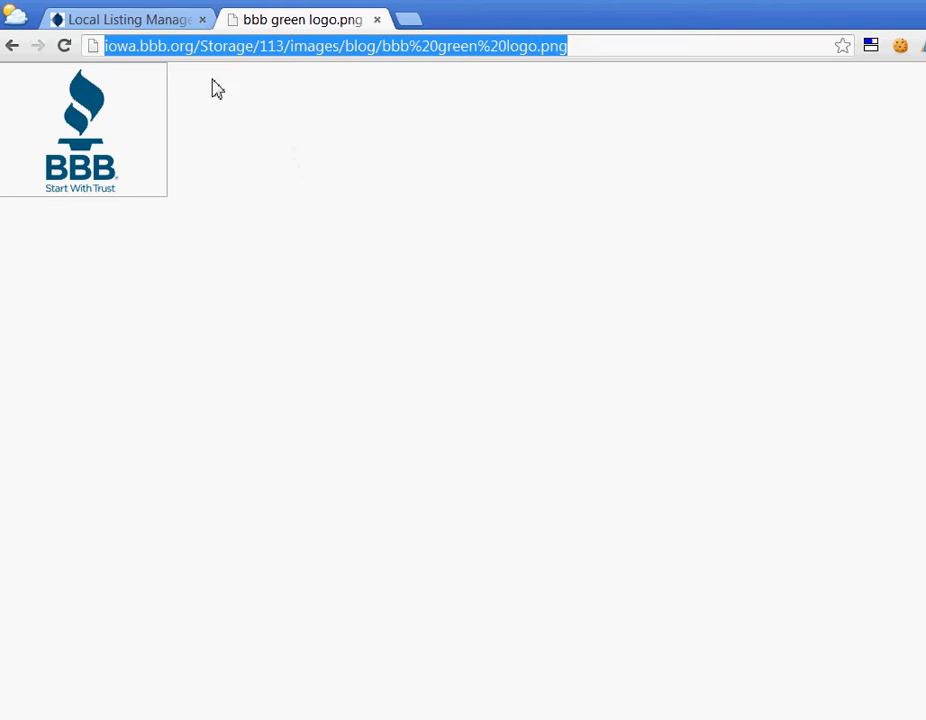
key(alt+Tab)
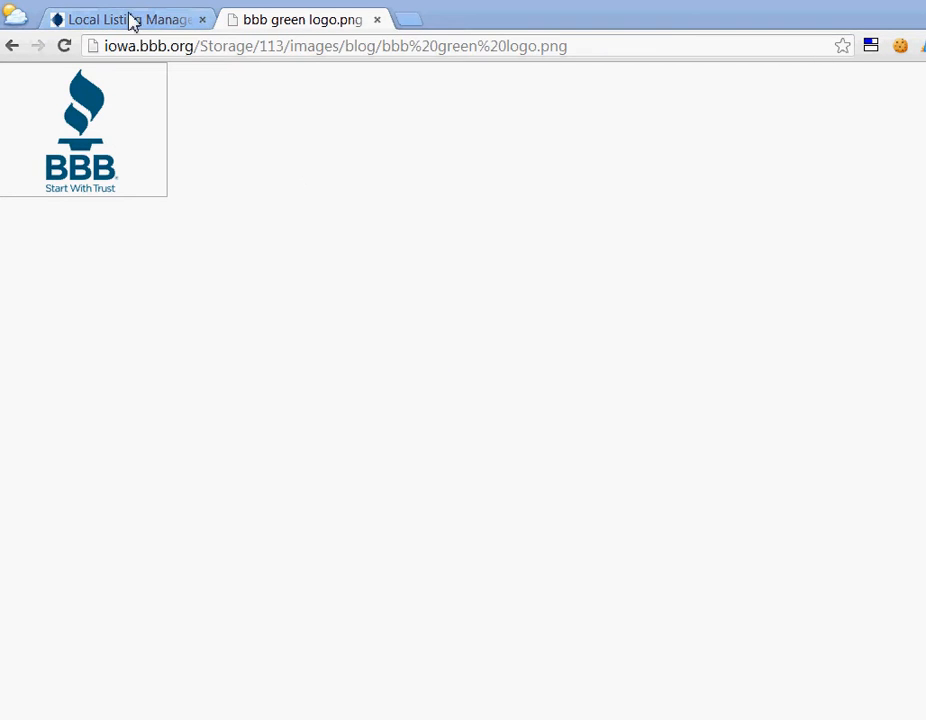
Paste the BBB logo address into LogoURL, leaving DataTable, DataView and SP_Get empty.
click(95, 16)
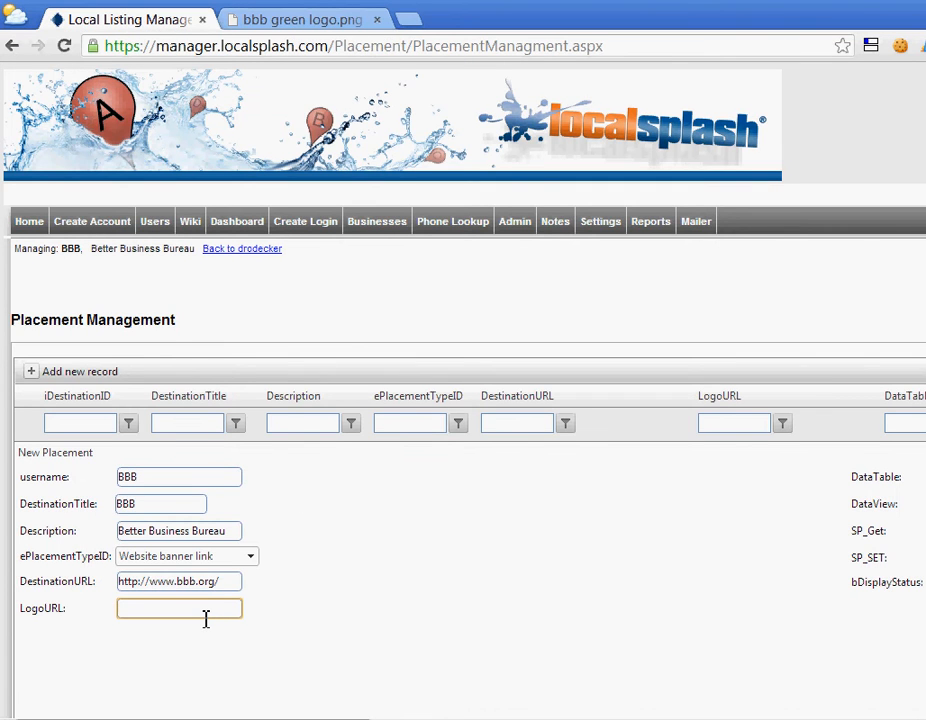
key(ctrl+v)
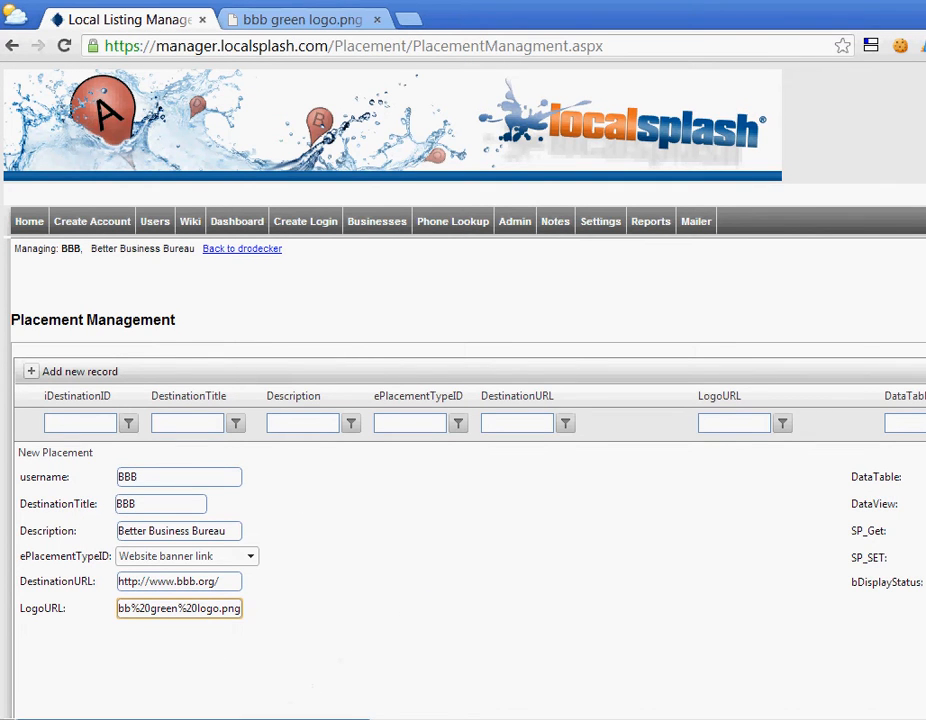
drag(188, 719, 387, 719)
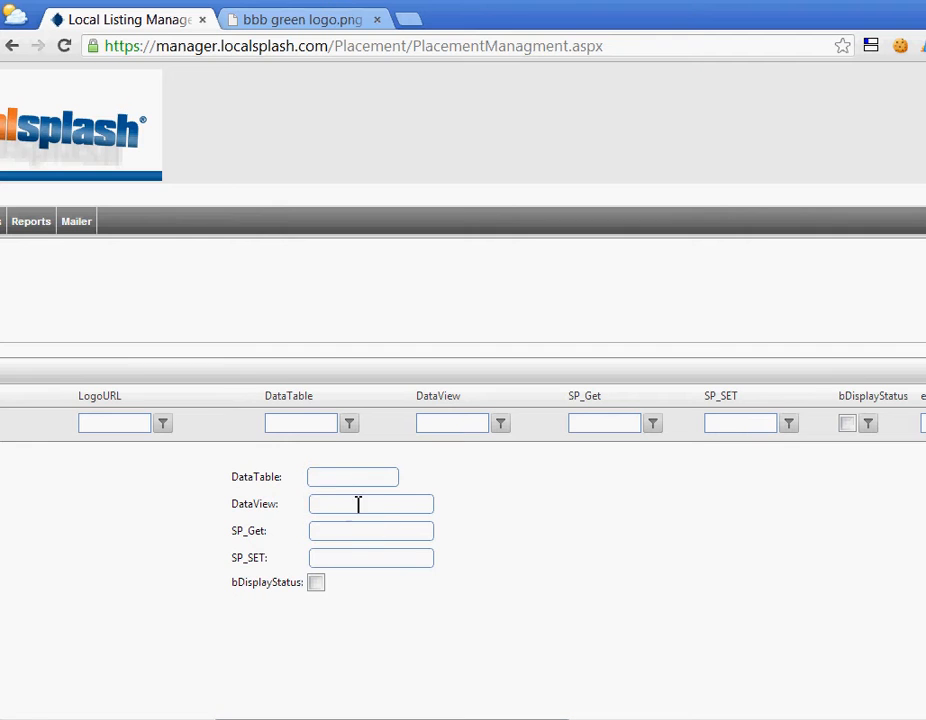
click(332, 475)
click(337, 502)
click(331, 527)
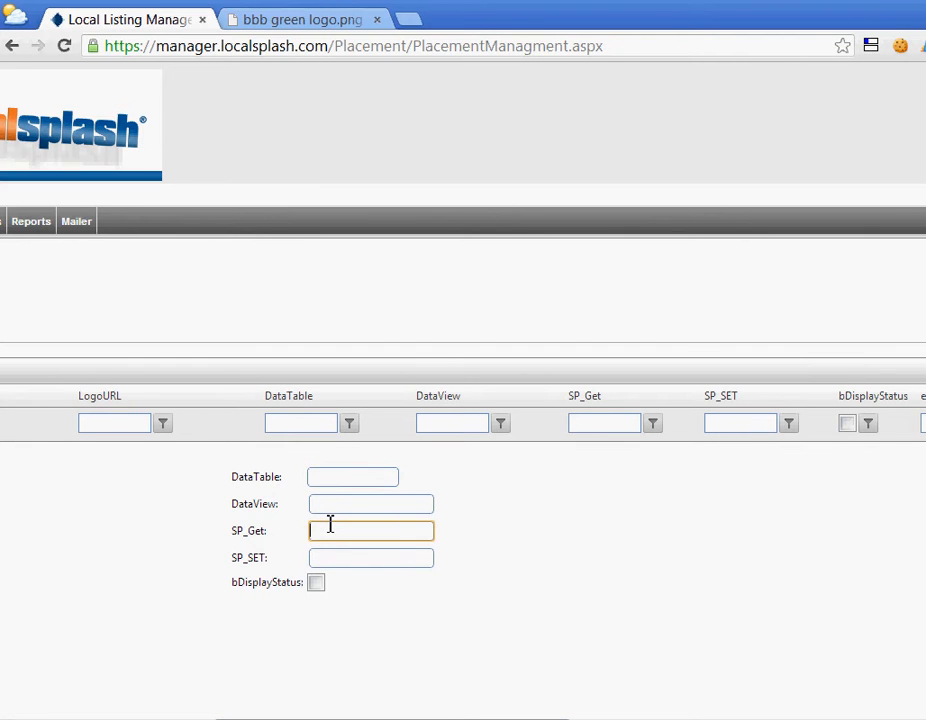
click(335, 543)
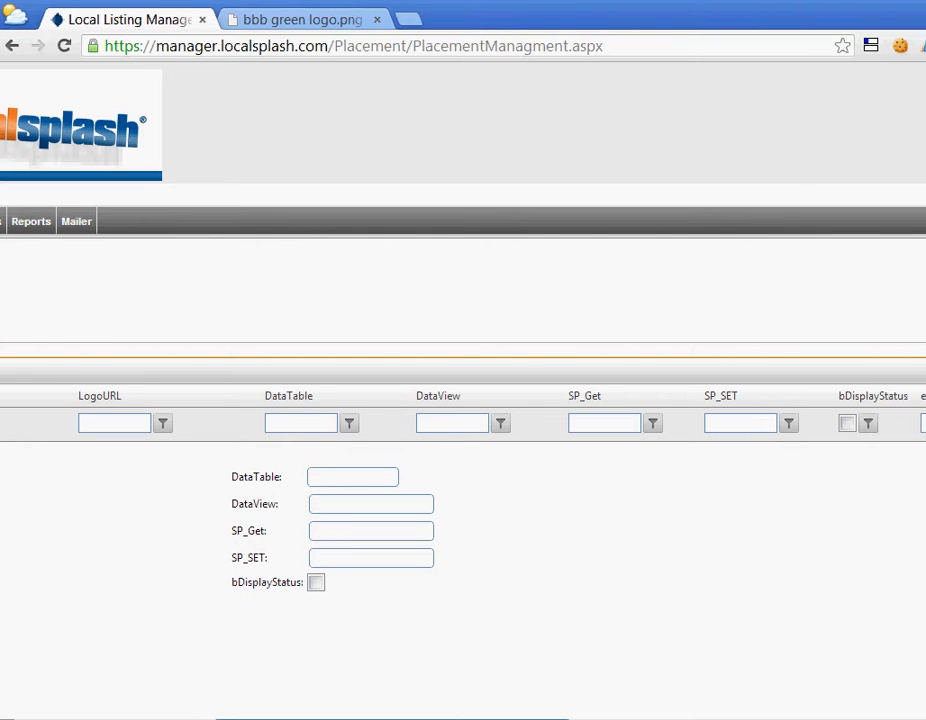
drag(340, 718, 392, 718)
drag(472, 718, 680, 705)
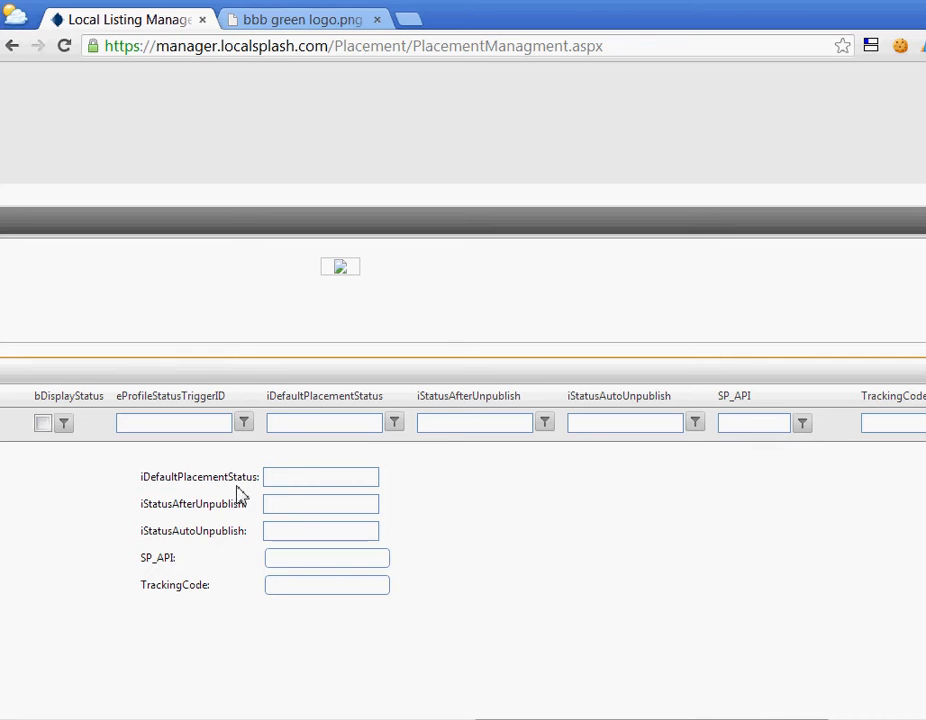
Step through the default, after-unpublish and auto-unpublish status fields unchanged.
click(298, 480)
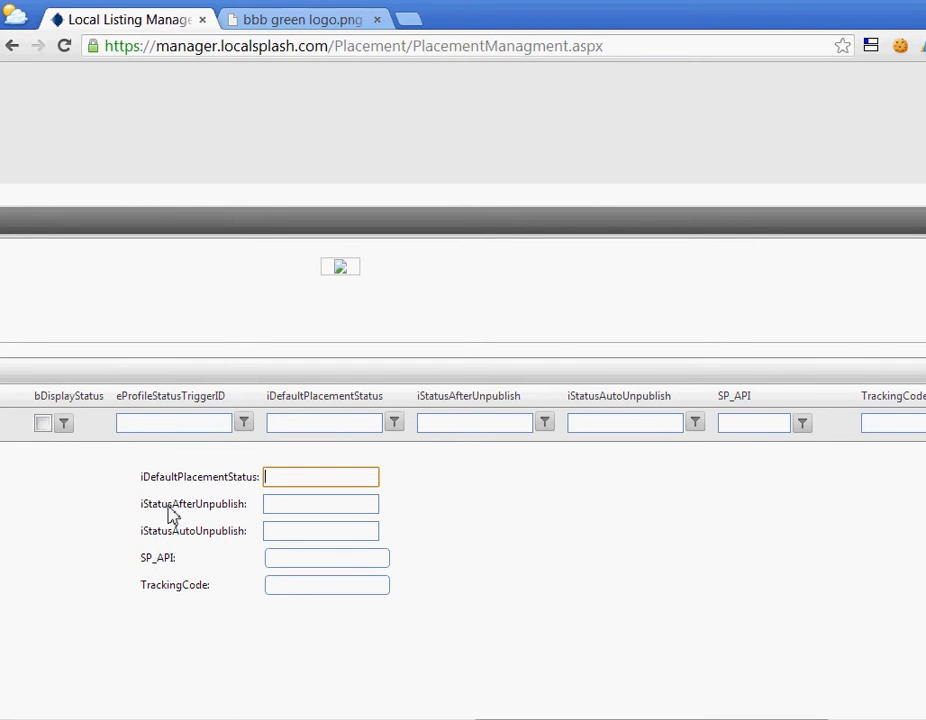
click(287, 506)
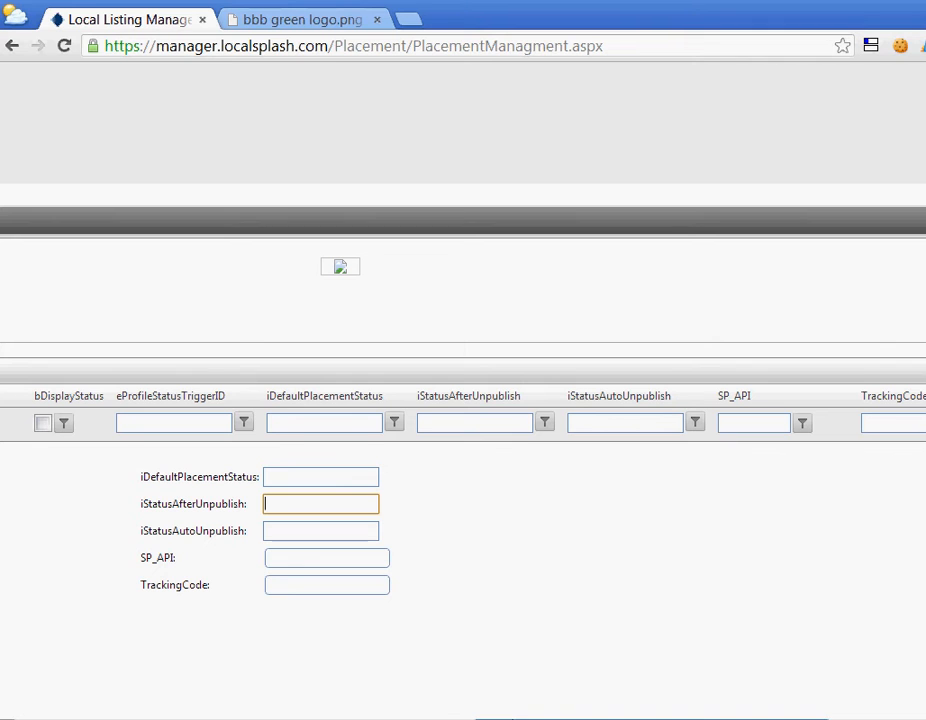
click(280, 532)
drag(516, 719, 555, 719)
Leave TrackingCode empty after clearing the typed 'cid='.
click(186, 580)
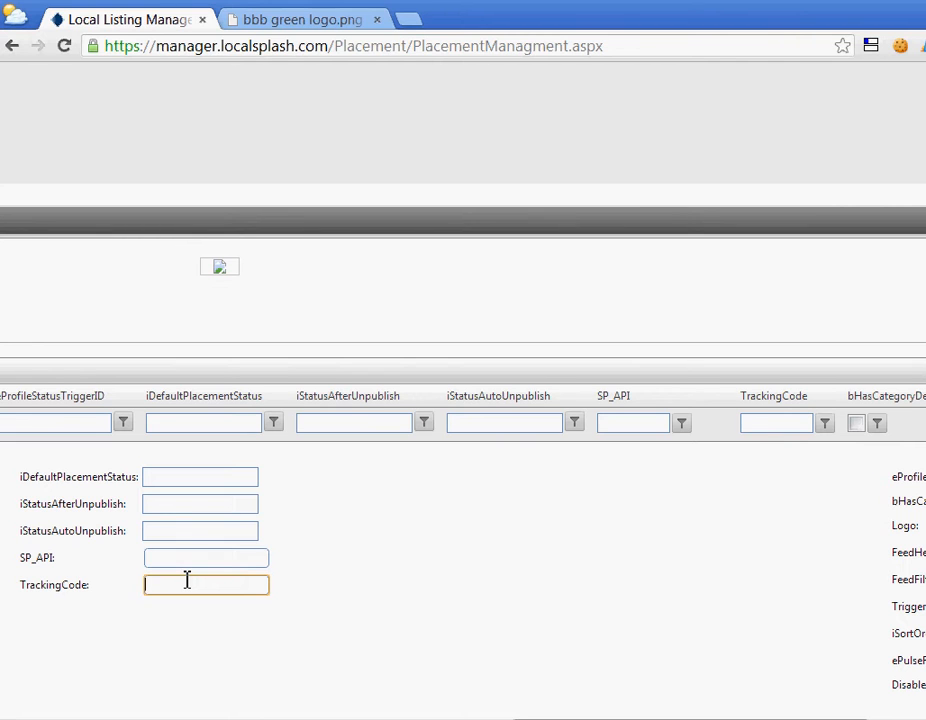
text(cid=glbc)
key(ctrl+a)
key(BackSpace)
drag(781, 719, 925, 719)
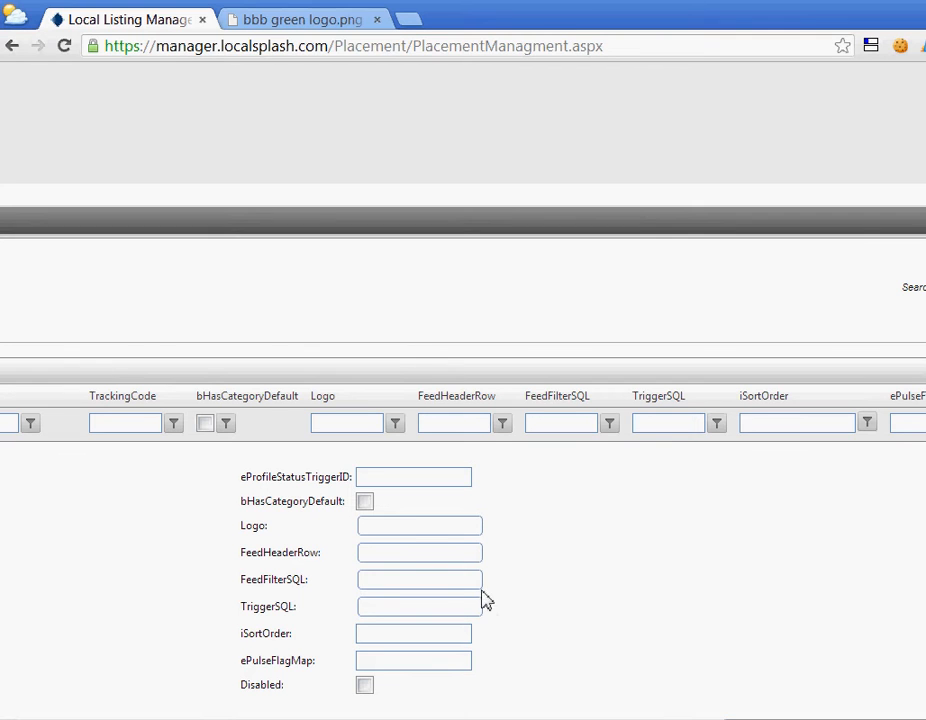
Paste the iowa.bbb.org green logo address into the BBB placement's Logo field.
click(401, 527)
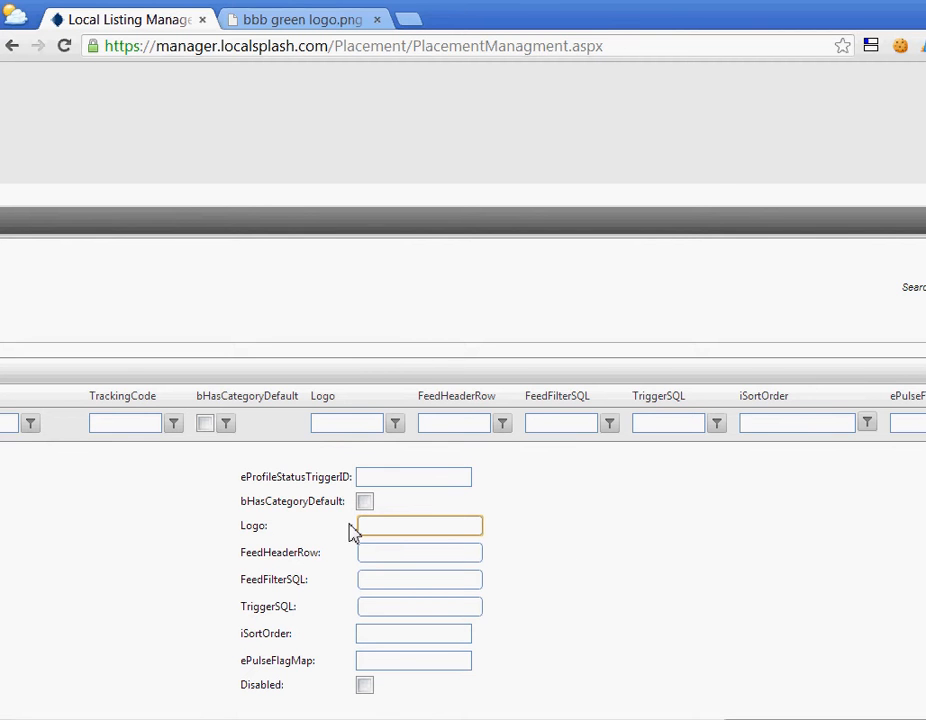
text(bbb%20green%20logo.png)
drag(755, 719, 905, 713)
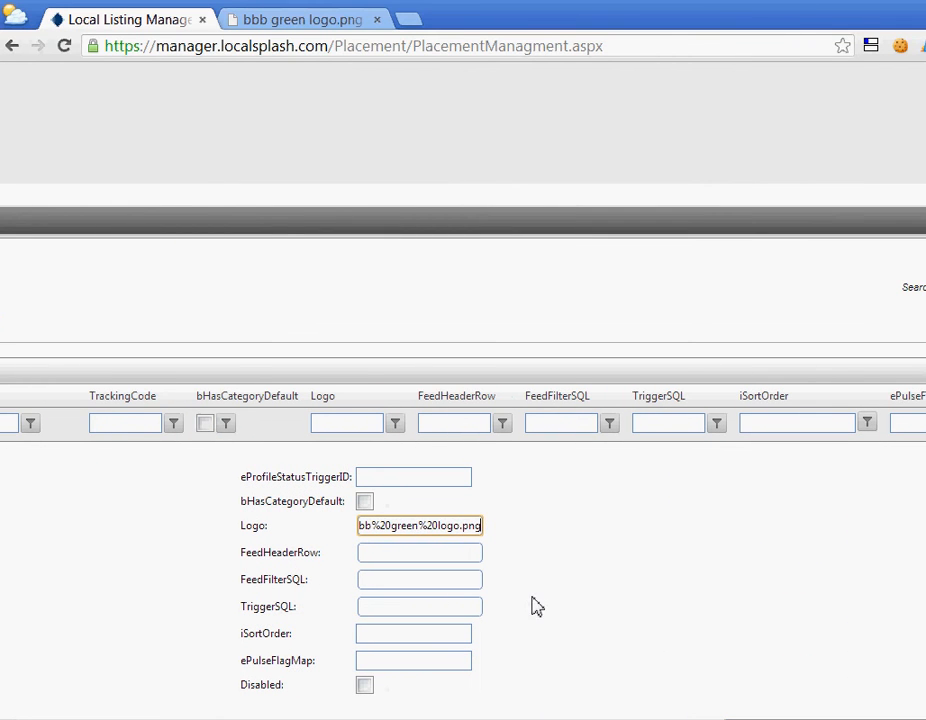
click(421, 553)
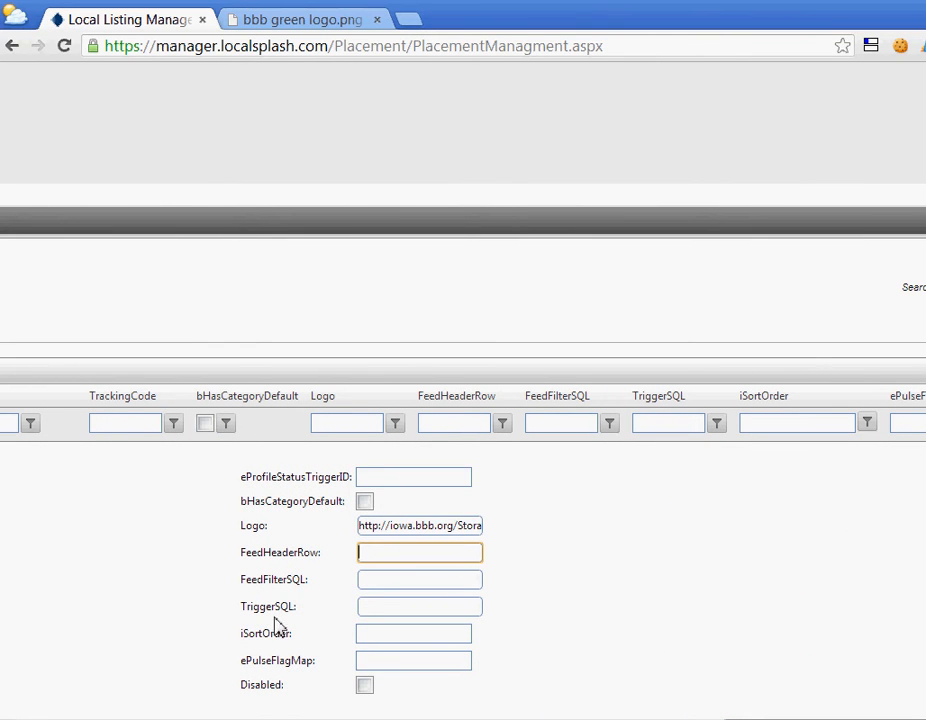
click(413, 527)
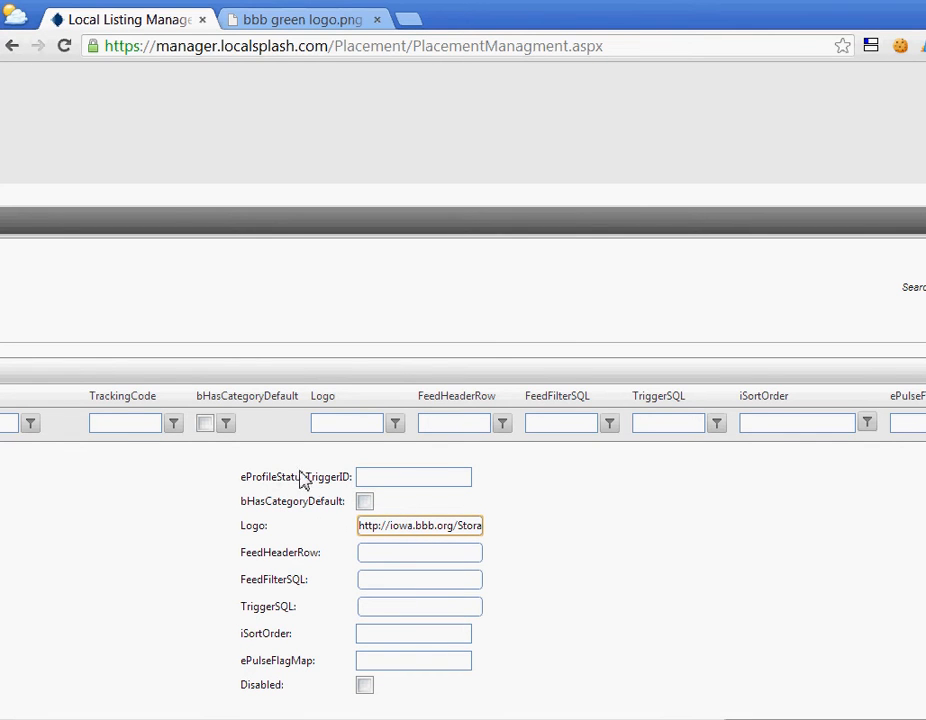
Leave the eProfileStatusTriggerID and iSortOrder fields blank.
click(380, 476)
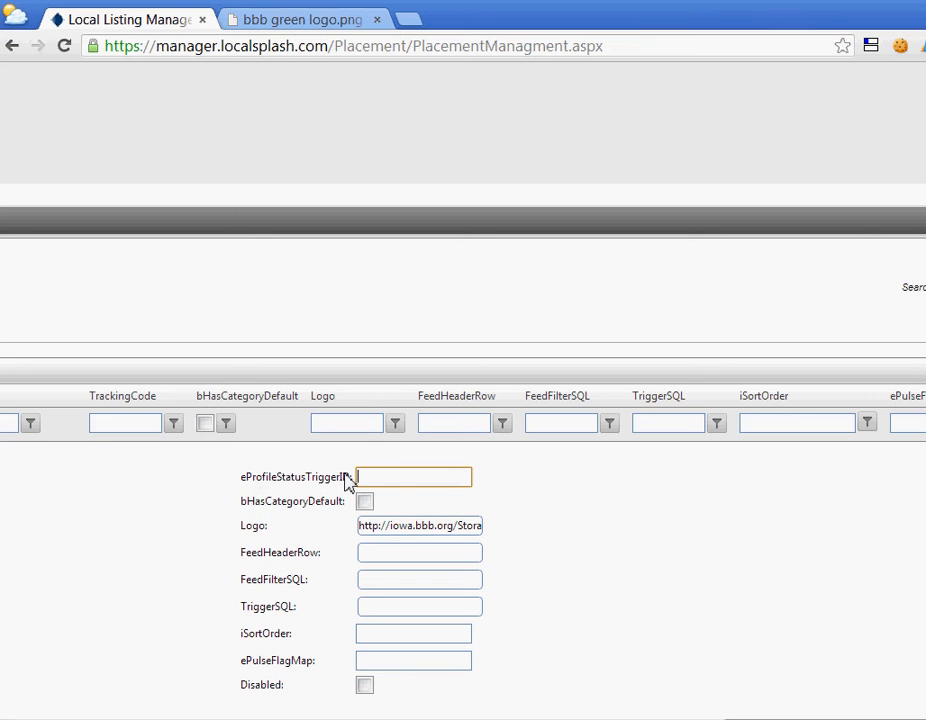
drag(276, 477, 238, 490)
click(285, 481)
click(387, 637)
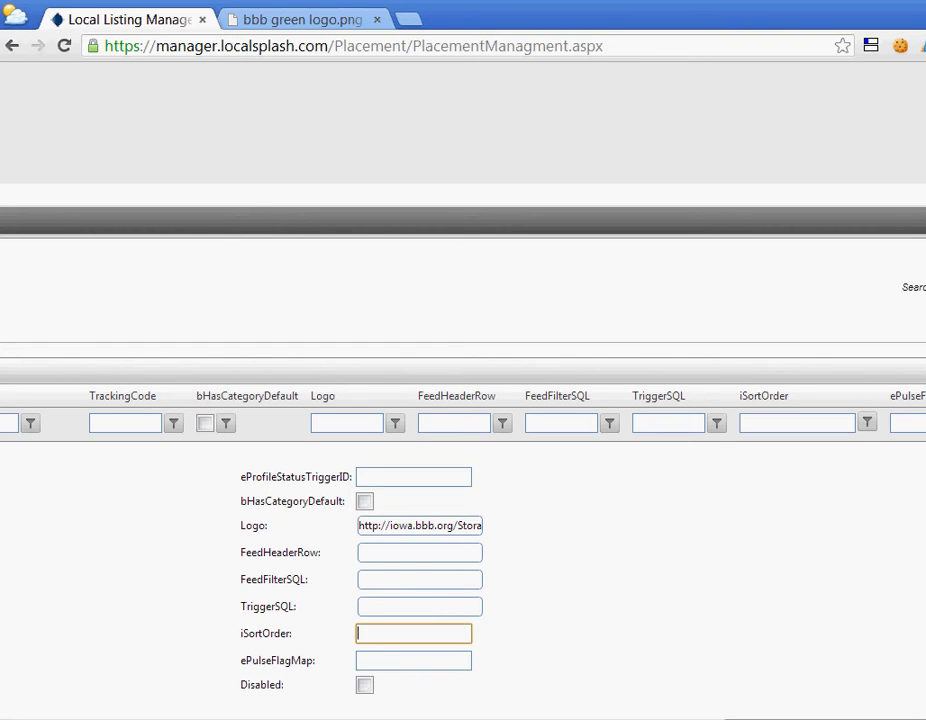
drag(925, 718, 856, 696)
scroll(750, 589, down, 2)
drag(653, 688, 763, 692)
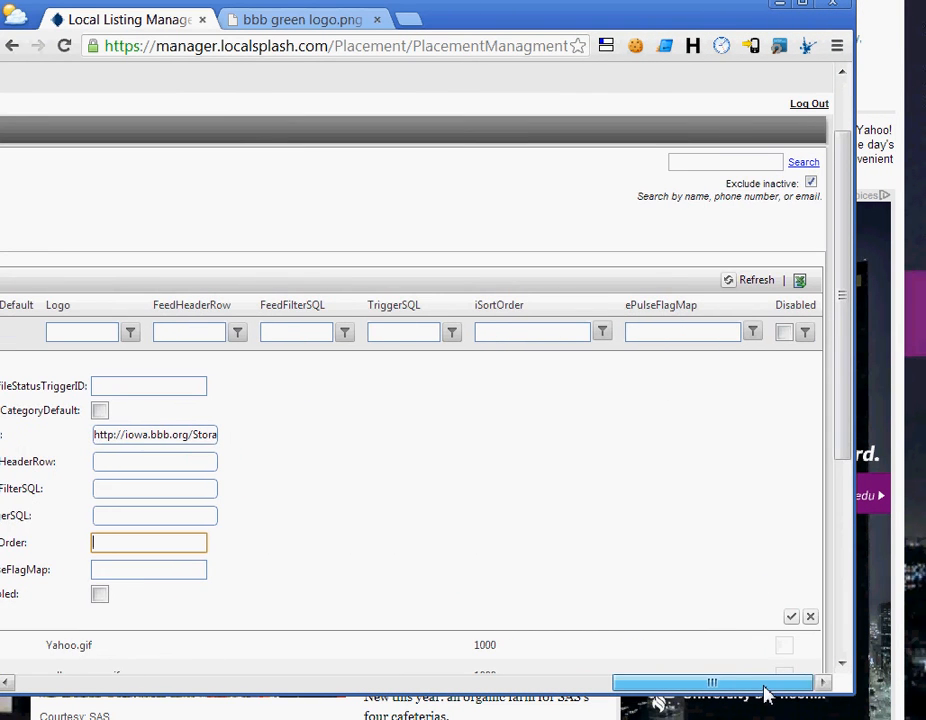
Insert the new BBB placement record, saving it as 87853.
click(790, 619)
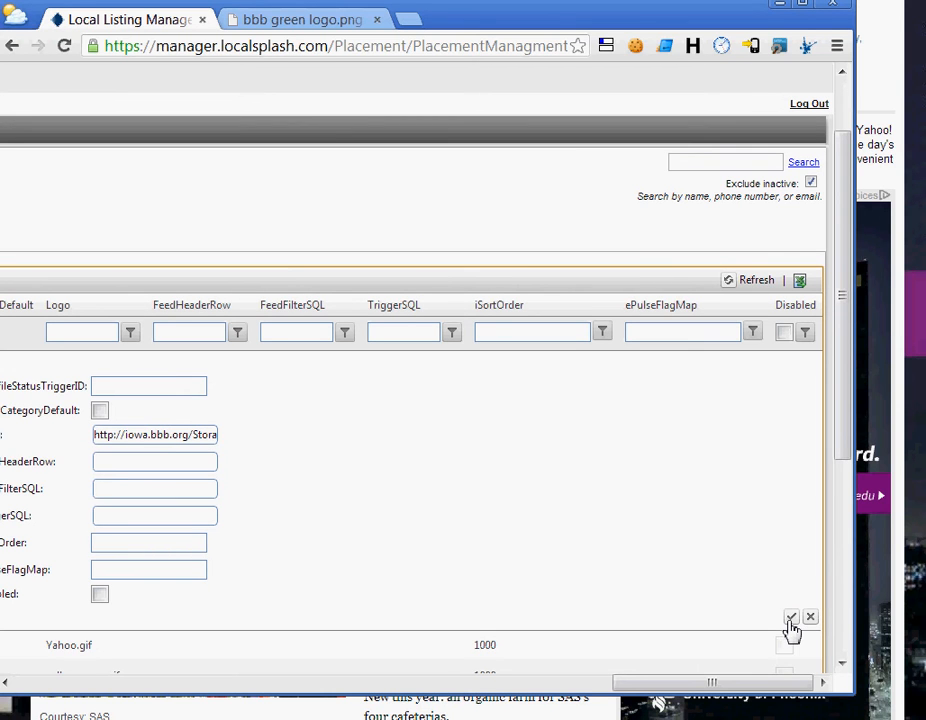
drag(713, 684, 117, 680)
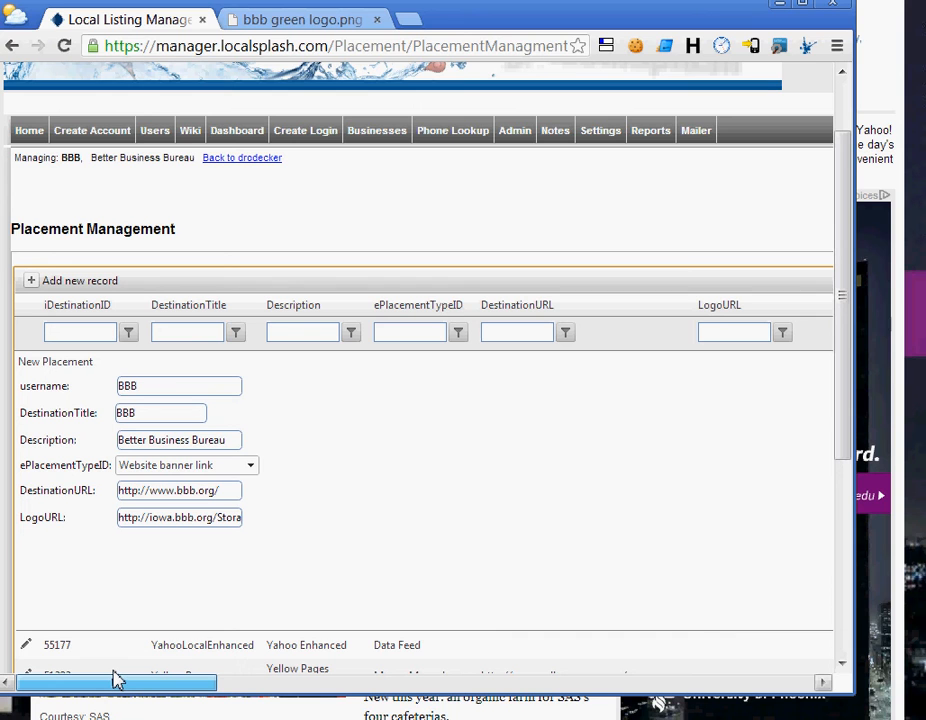
drag(117, 680, 712, 682)
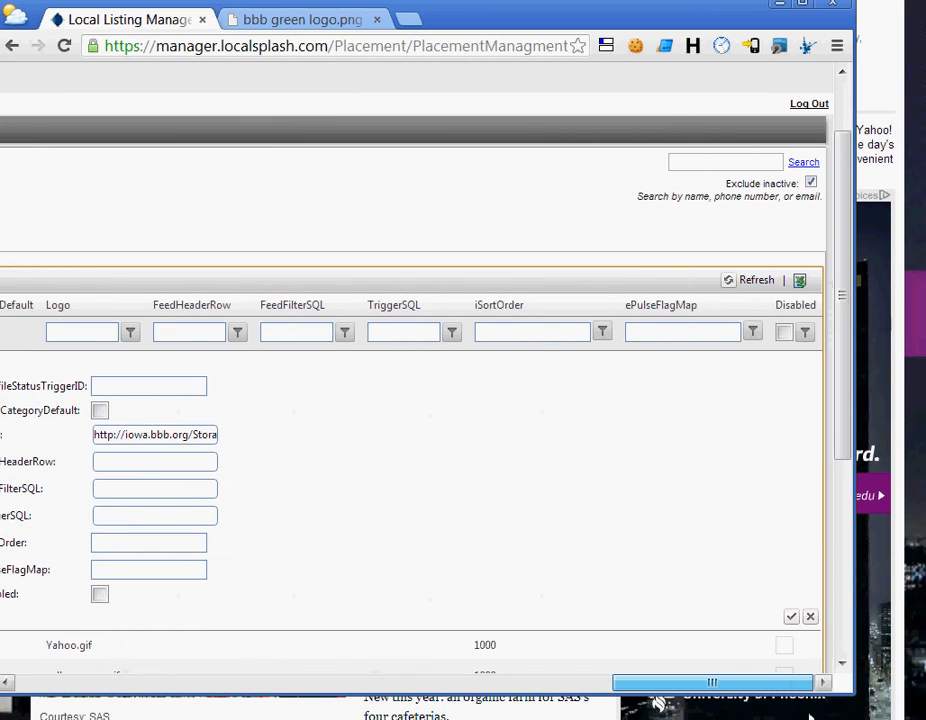
click(791, 618)
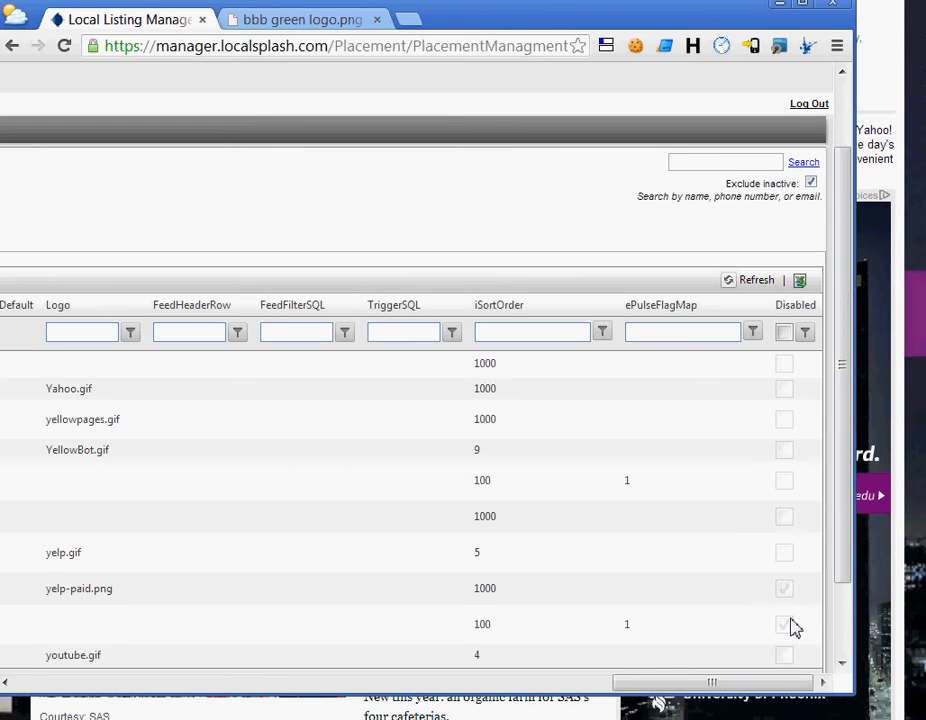
drag(690, 682, 58, 713)
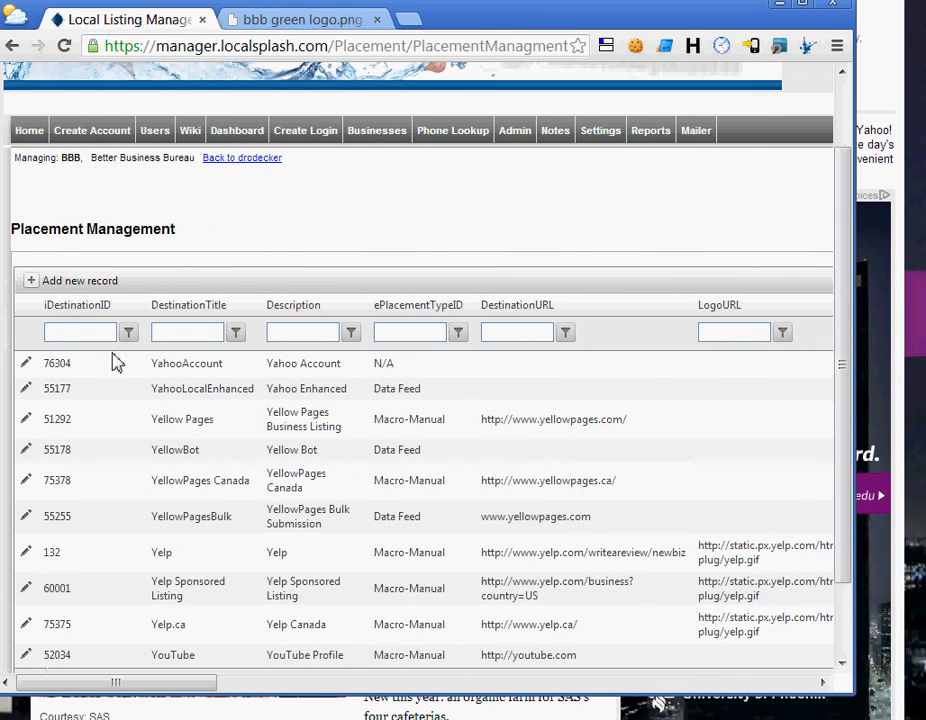
Filter the DestinationTitle column to entries containing 'bbb'.
click(155, 336)
text(bbb)
click(235, 333)
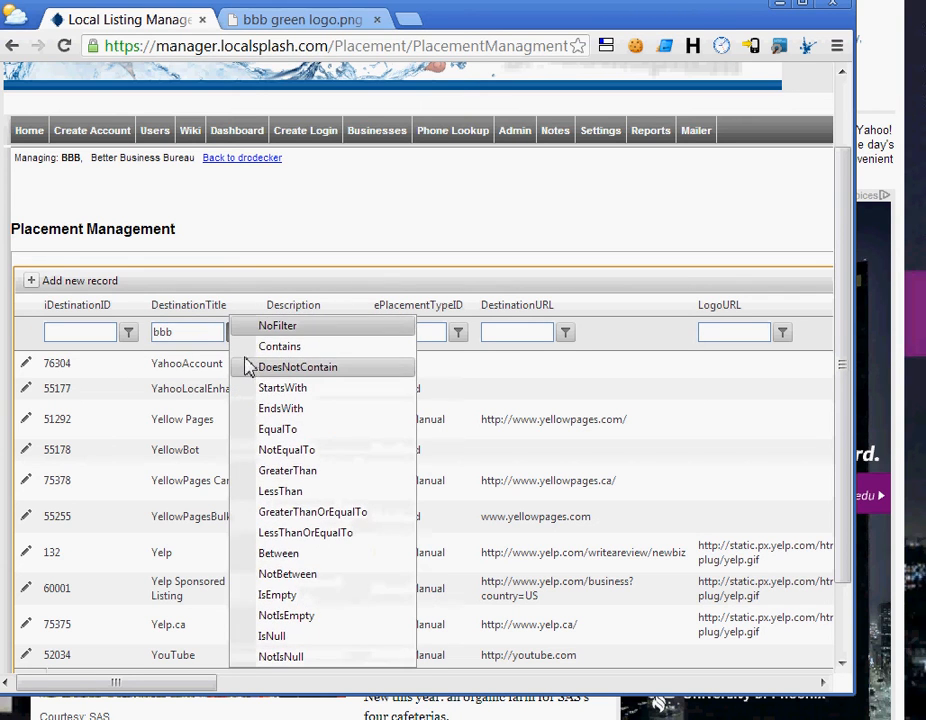
click(279, 350)
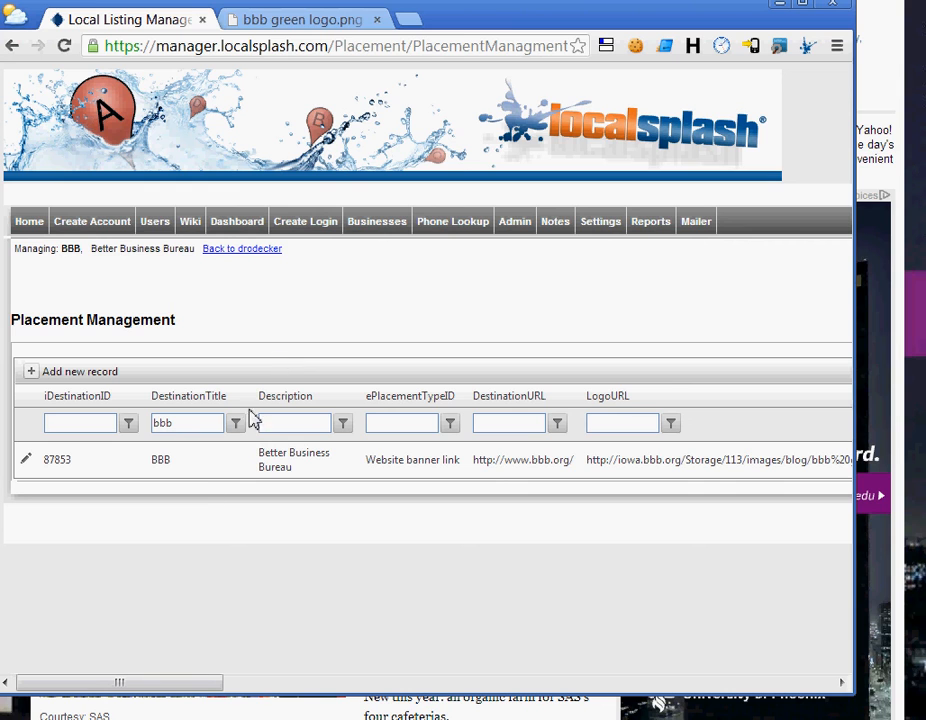
Open record 87853's edit form to review the saved logo address.
click(27, 459)
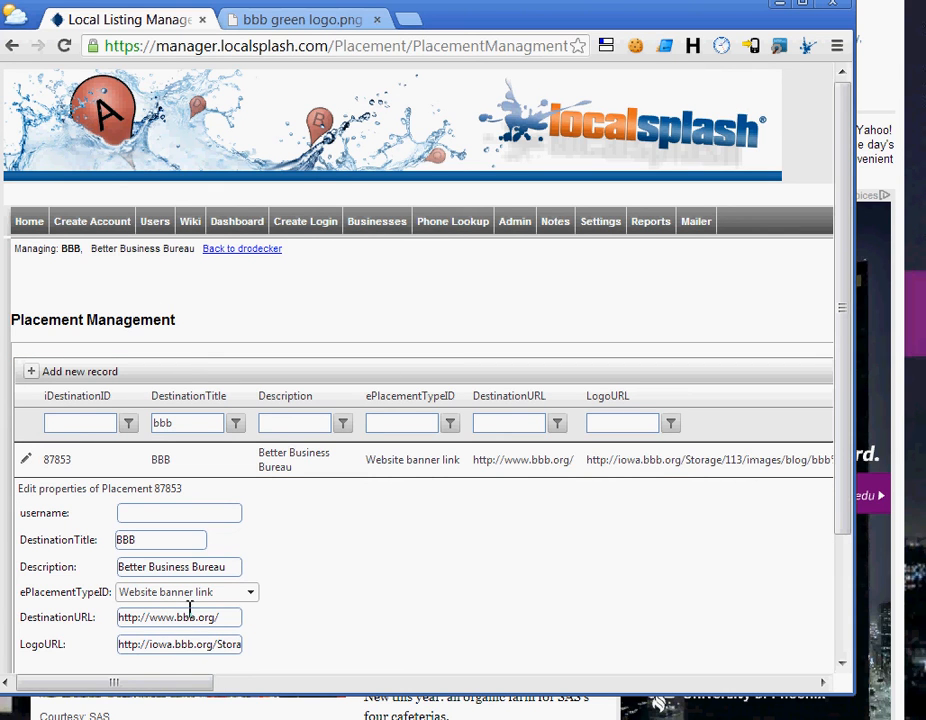
drag(161, 683, 762, 683)
scroll(663, 555, down, 3)
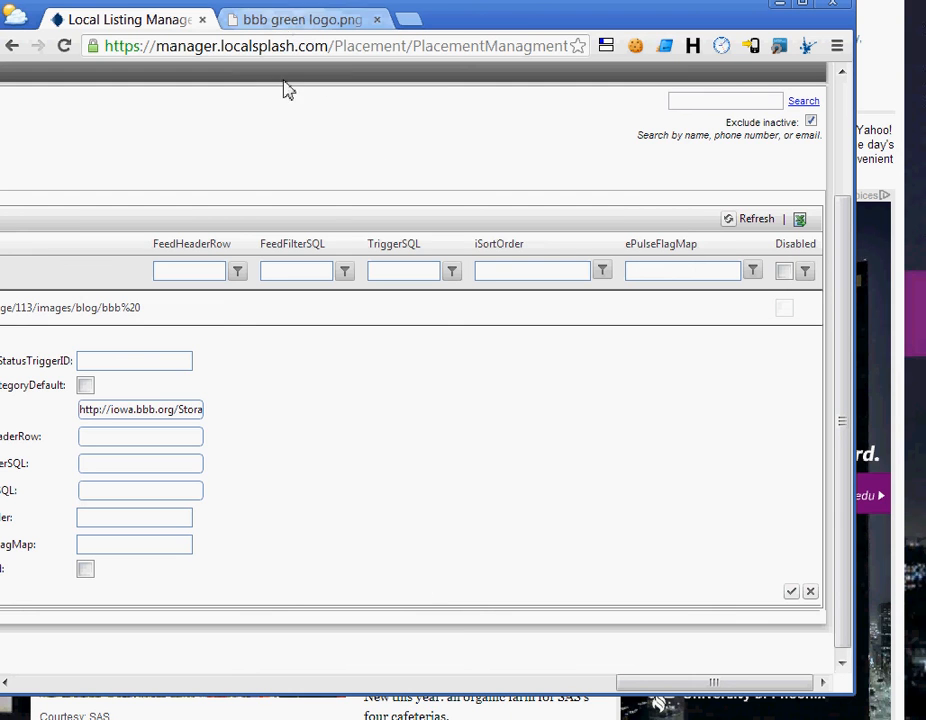
scroll(370, 222, up, 3)
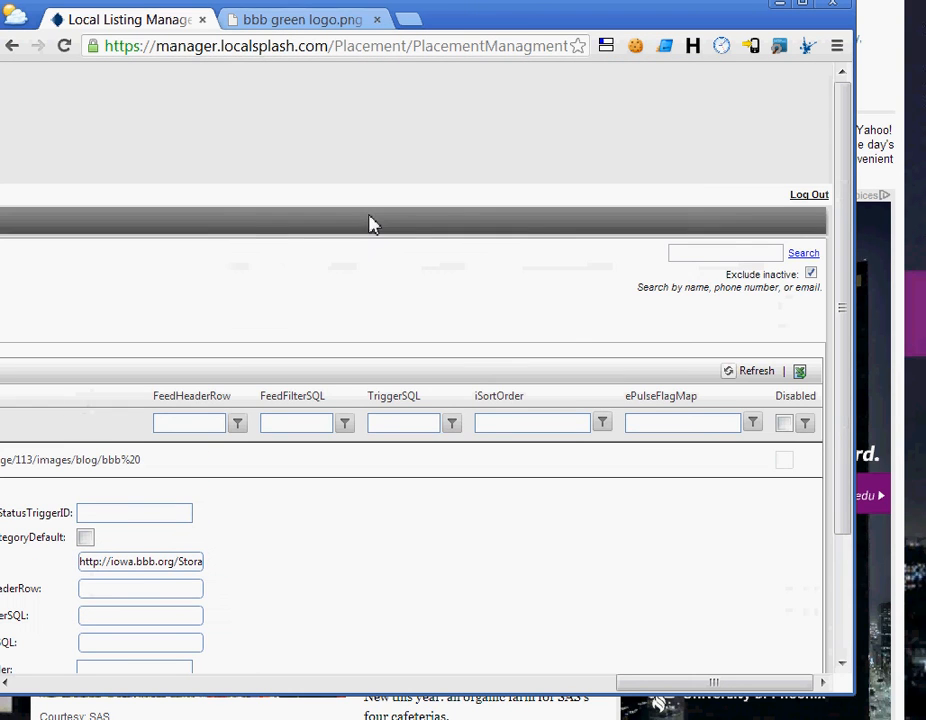
Look up client FAC0101 and open its placements list.
click(716, 253)
text(FAC)
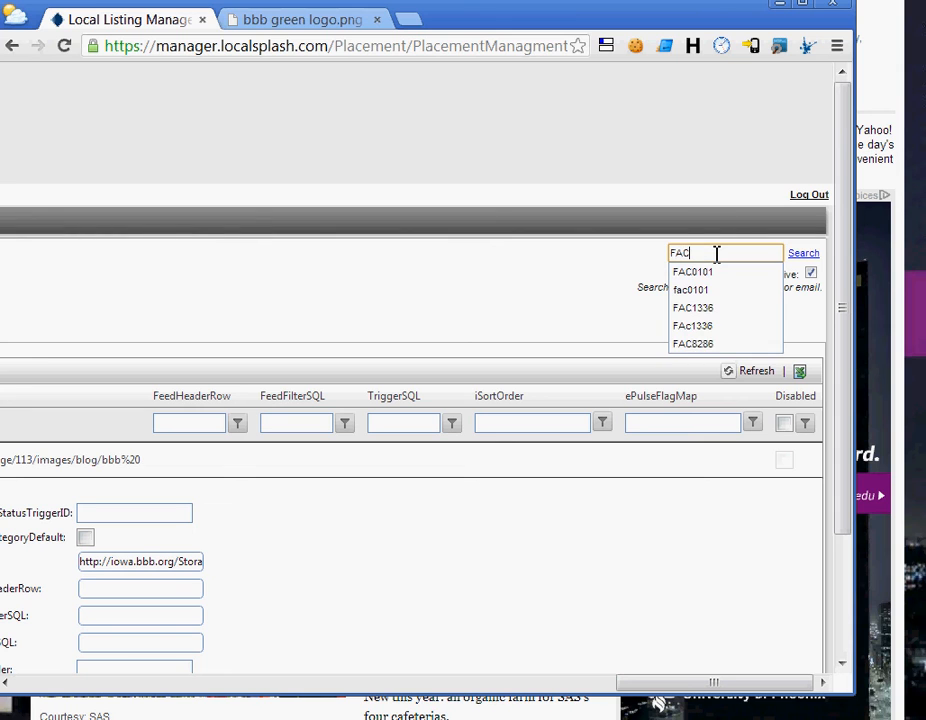
text(0101)
key(Tab)
key(Return)
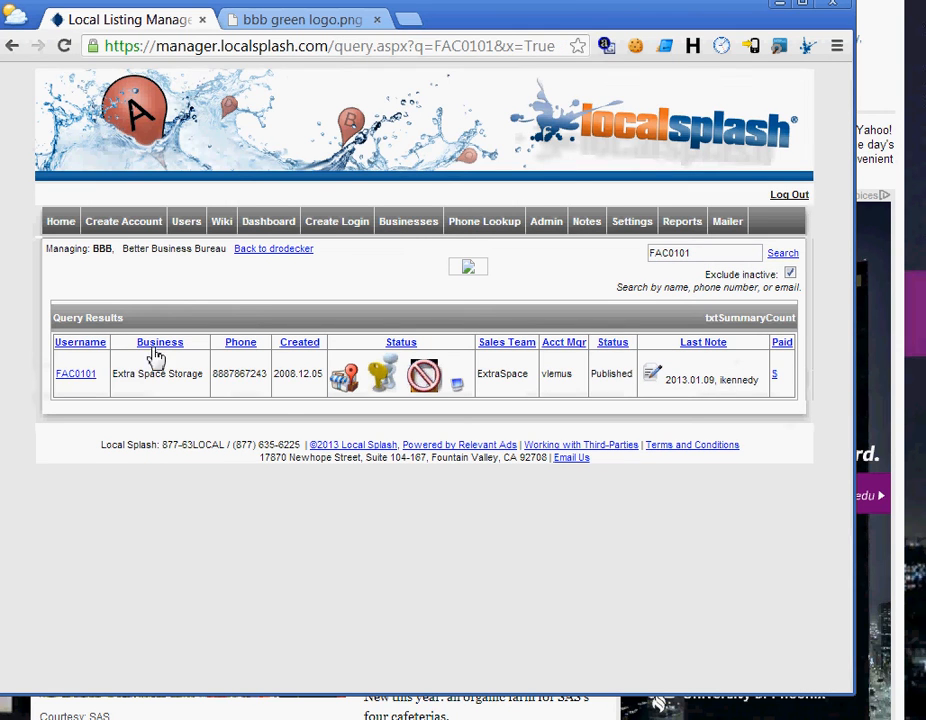
click(85, 375)
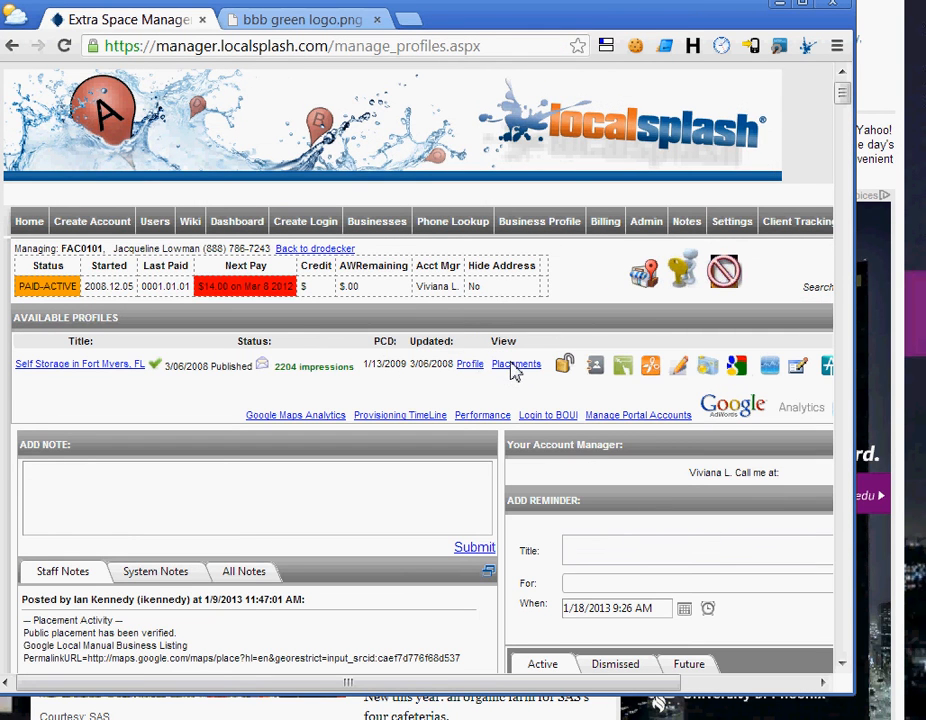
click(512, 366)
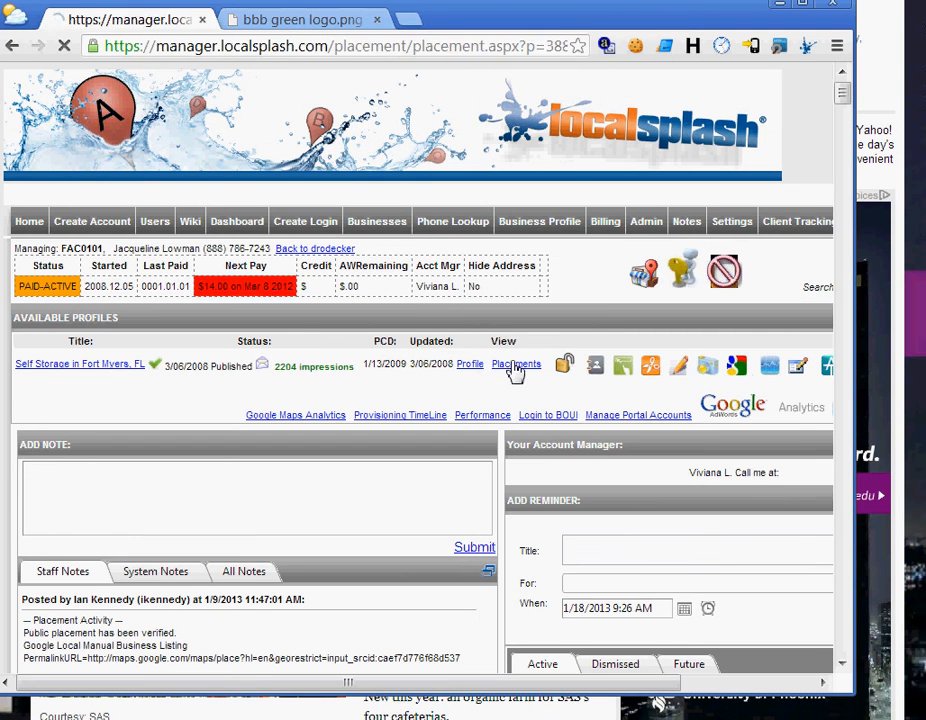
Add BBB as a new placement type and submit it.
scroll(410, 400, down, 3)
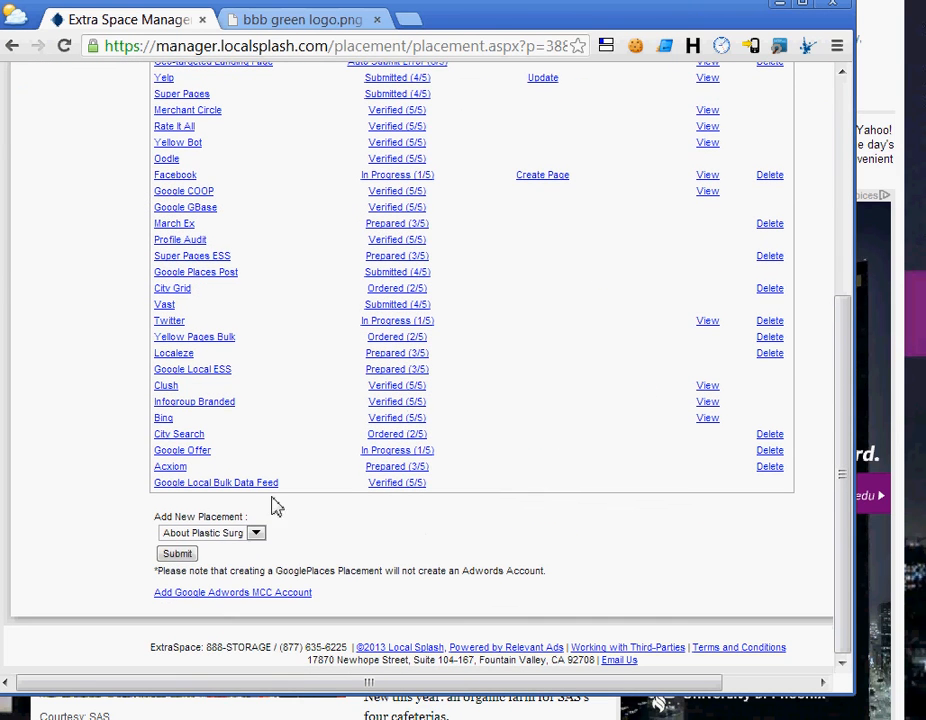
click(252, 536)
key(b)
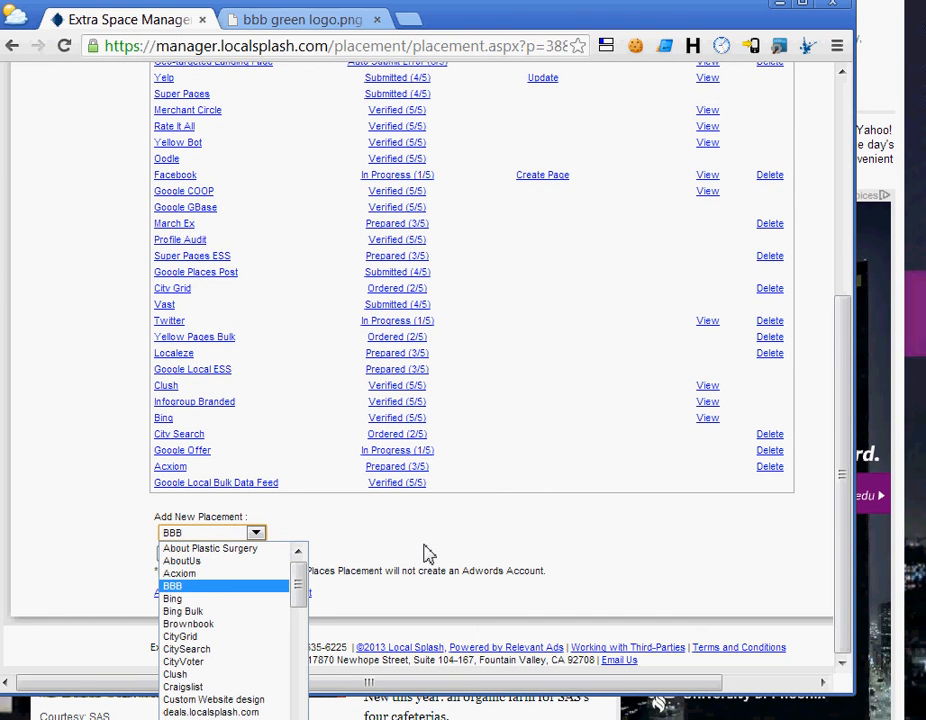
key(Return)
click(186, 554)
Search the page for 'bb' and submit the BBB placement again.
scroll(257, 411, down, 3)
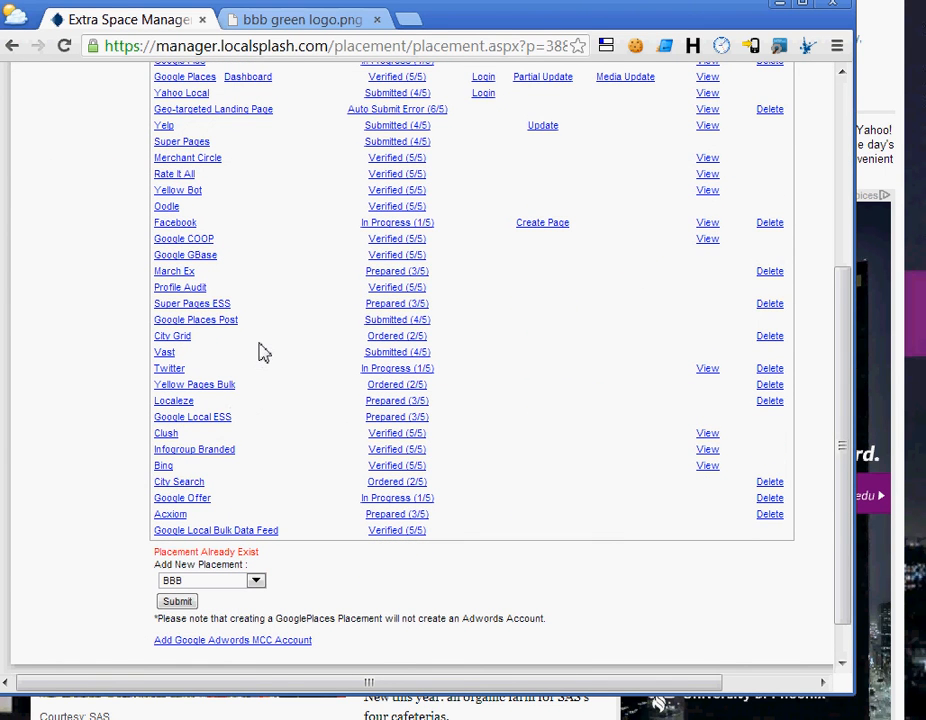
scroll(262, 350, up, 3)
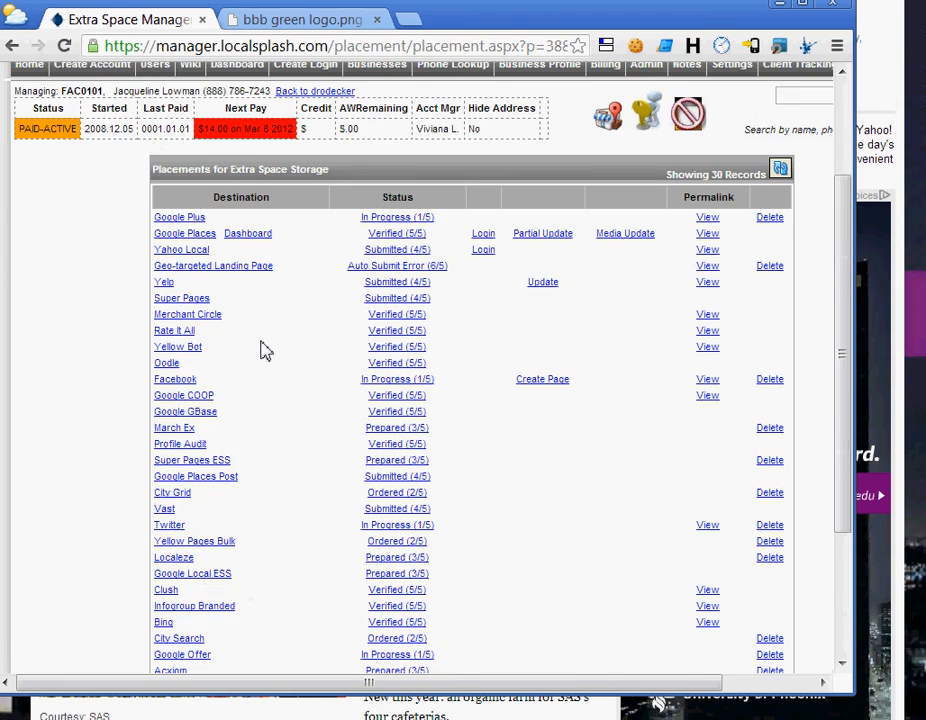
scroll(262, 350, down, 4)
scroll(262, 350, up, 1)
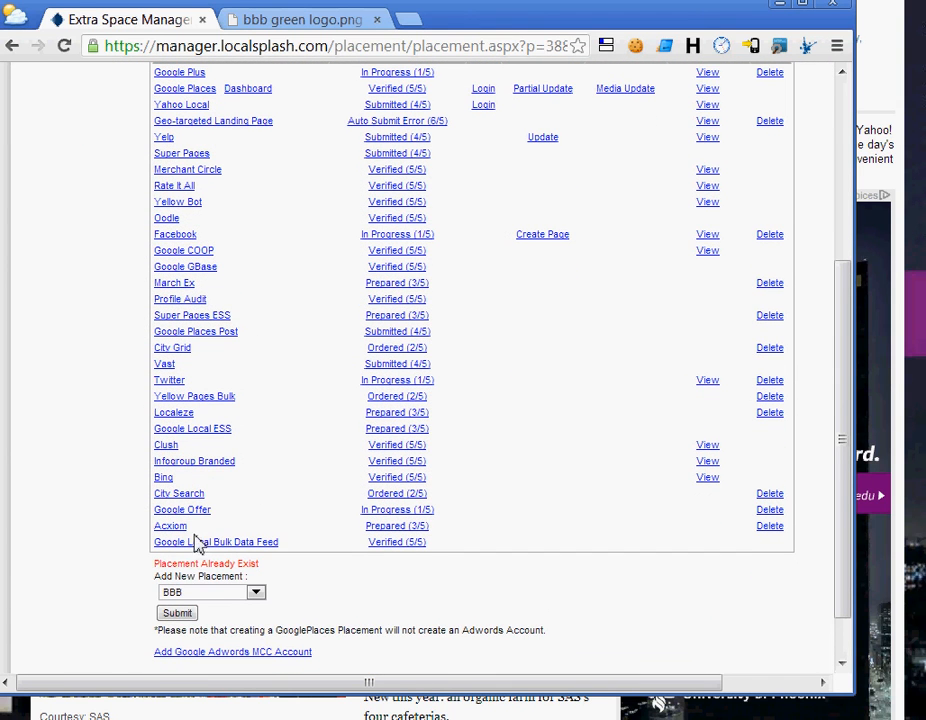
key(ctrl+f)
text(bb)
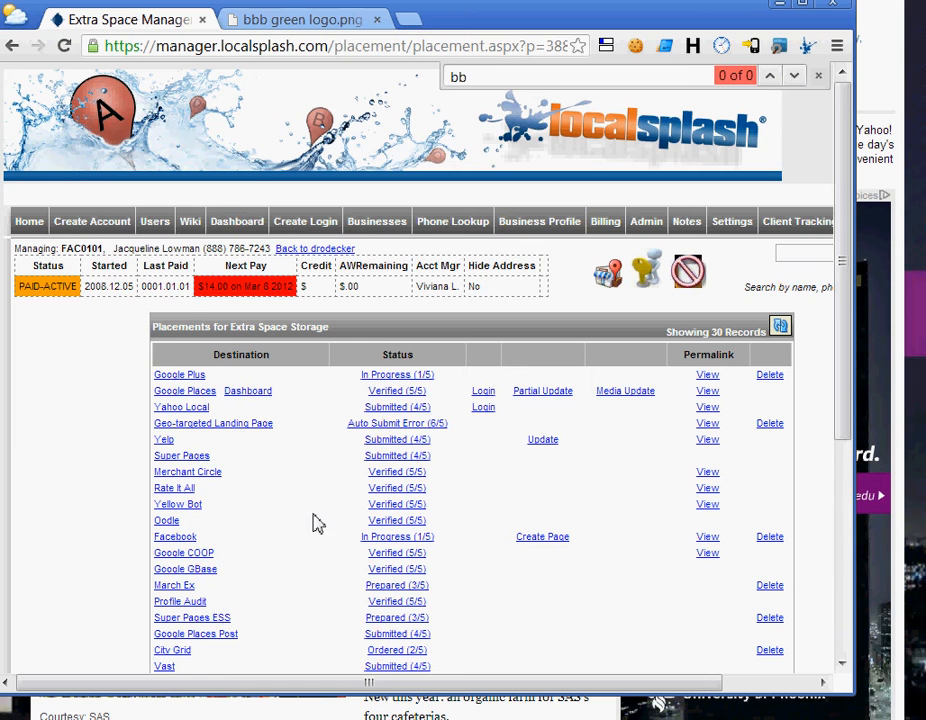
scroll(320, 519, down, 4)
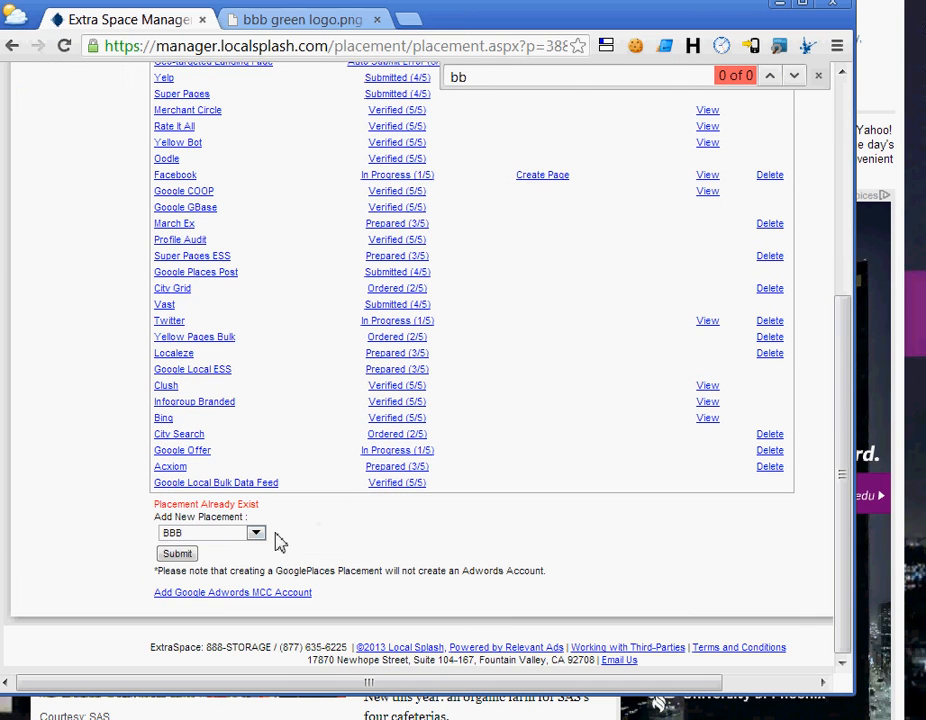
click(176, 556)
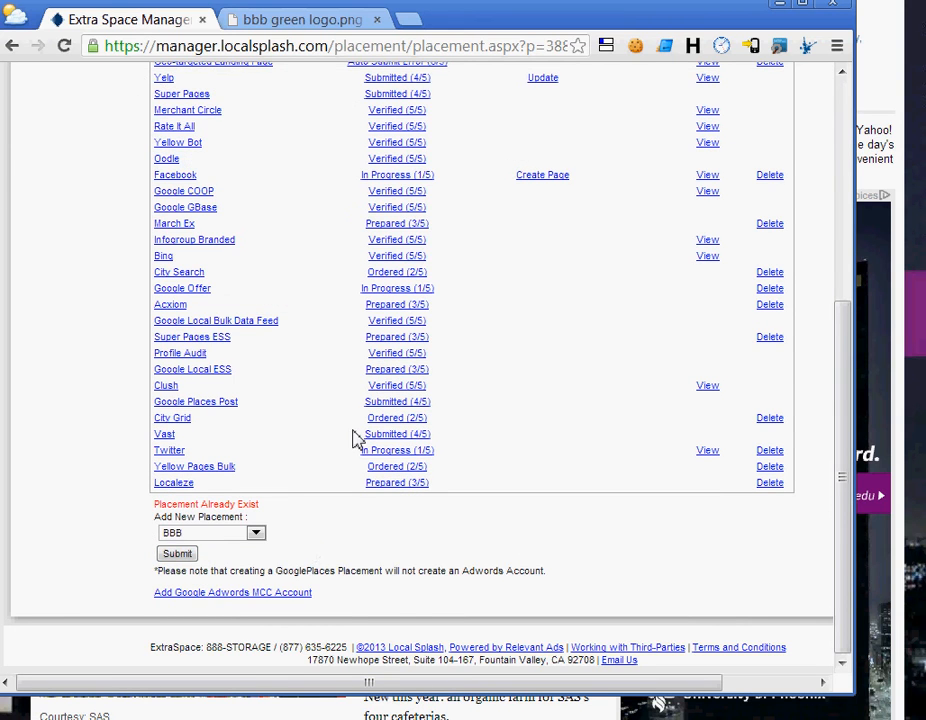
scroll(355, 438, up, 3)
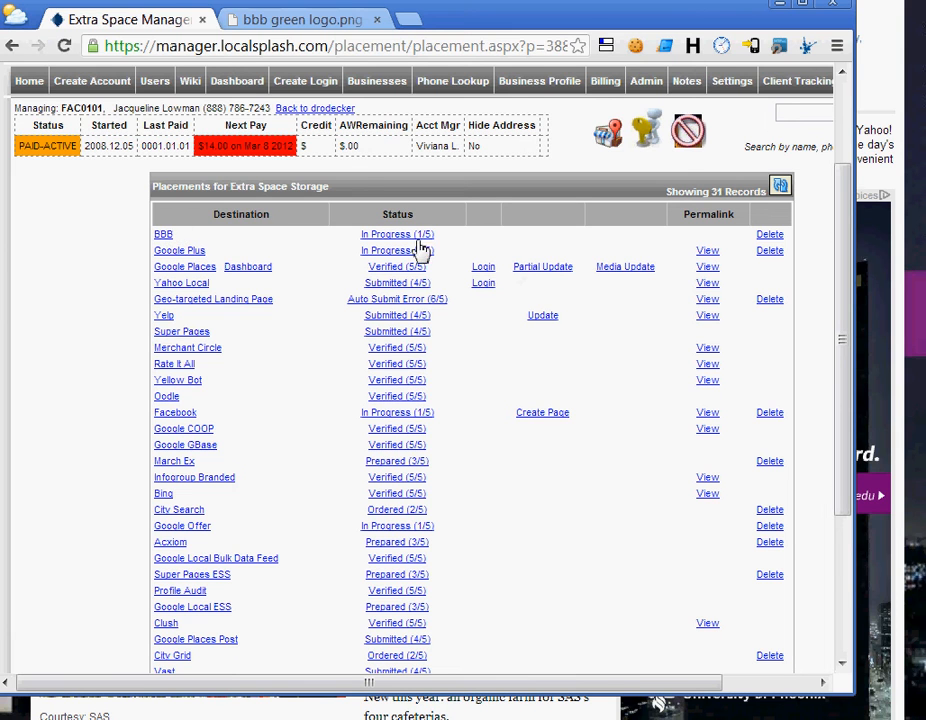
Enter the Bing local URL as the BBB placement's permalink.
click(162, 235)
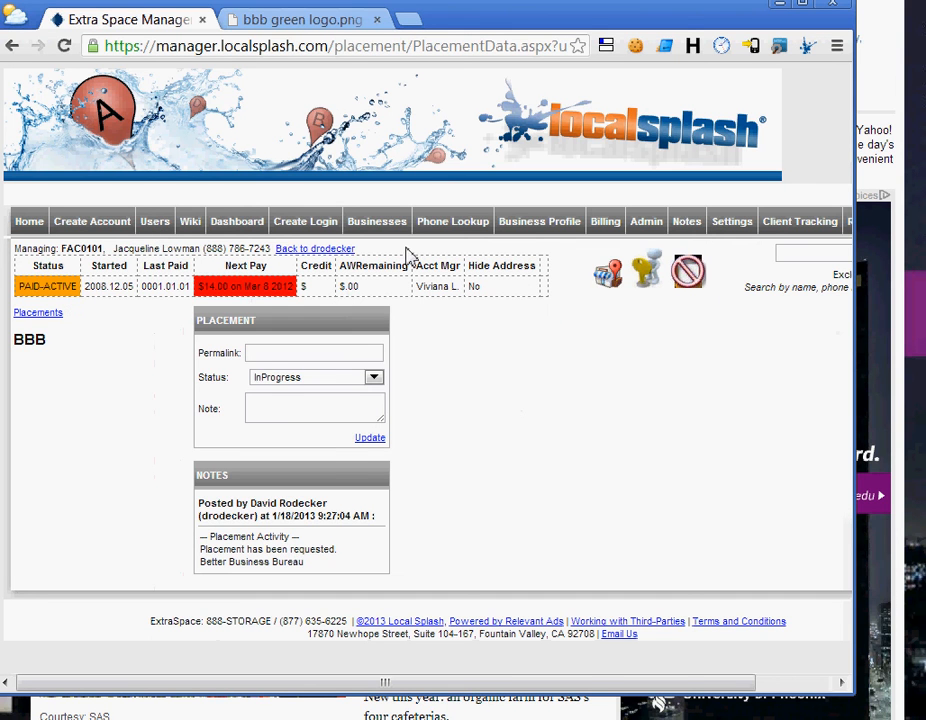
click(268, 357)
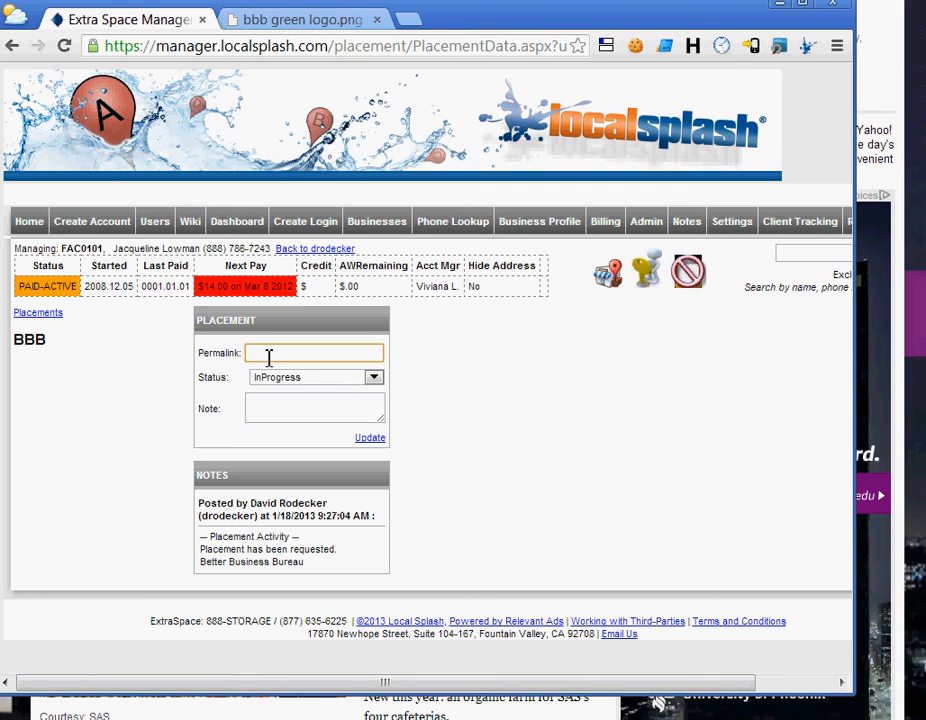
text(htt)
key(Down)
key(Return)
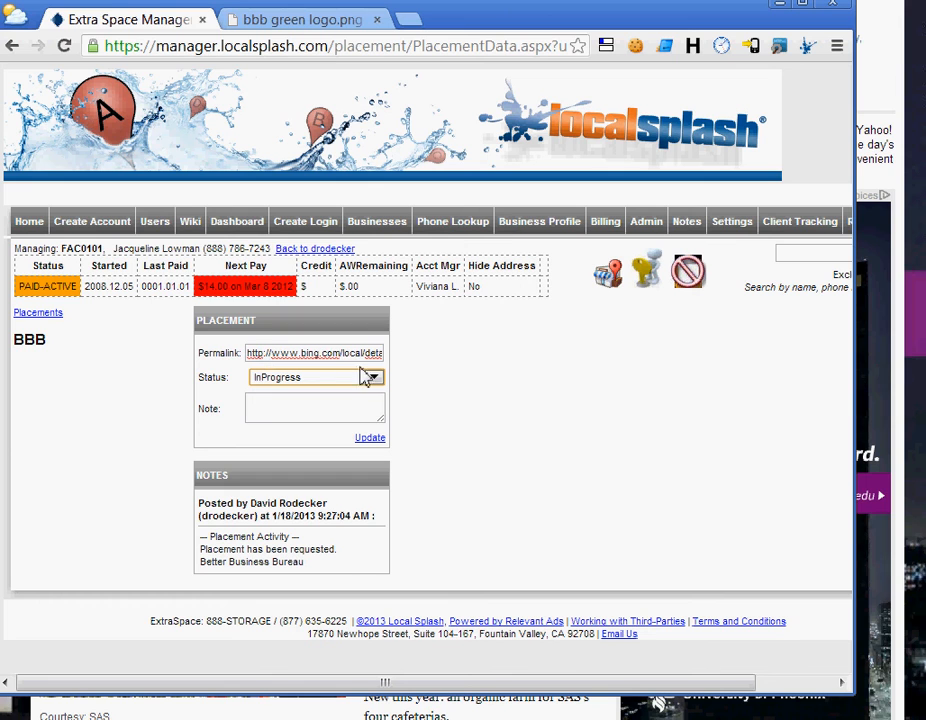
drag(302, 357, 362, 362)
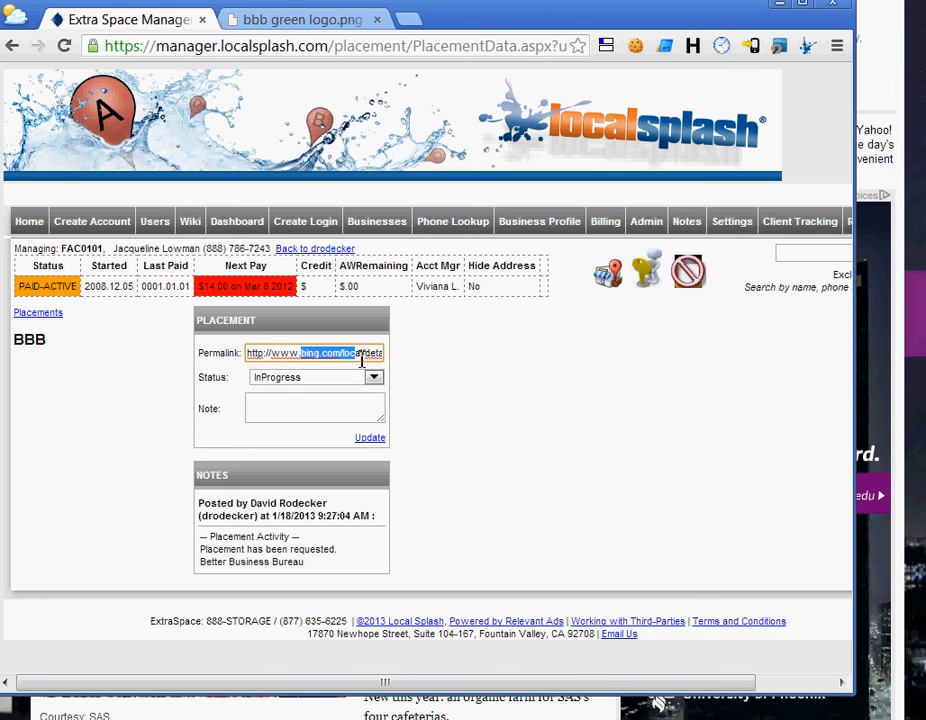
Set the BBB placement status to Verified, update it, and return to the placements list.
click(295, 387)
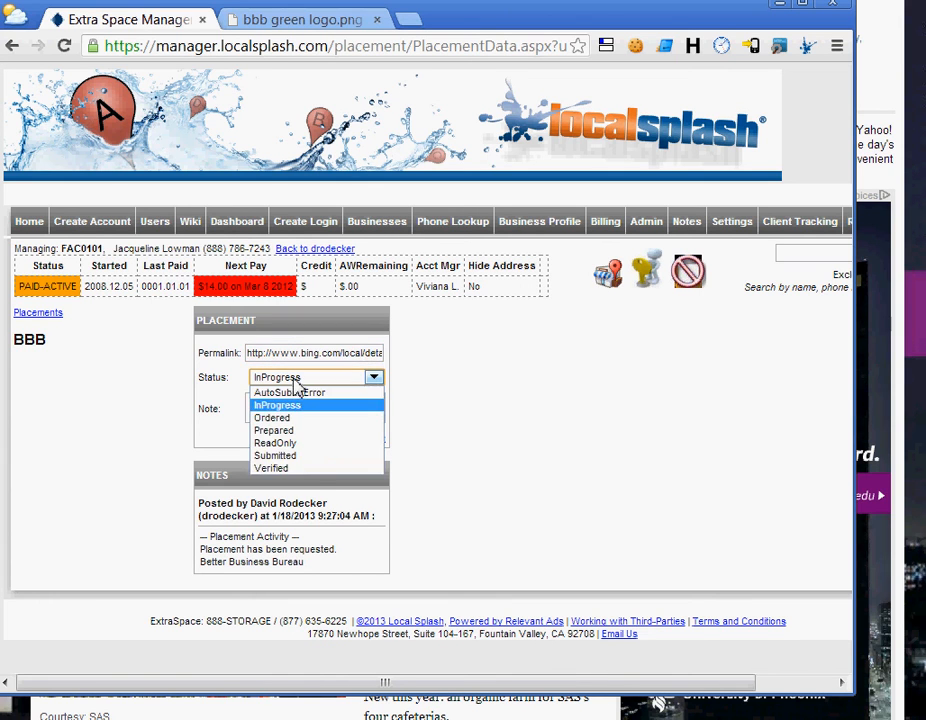
click(305, 469)
click(320, 418)
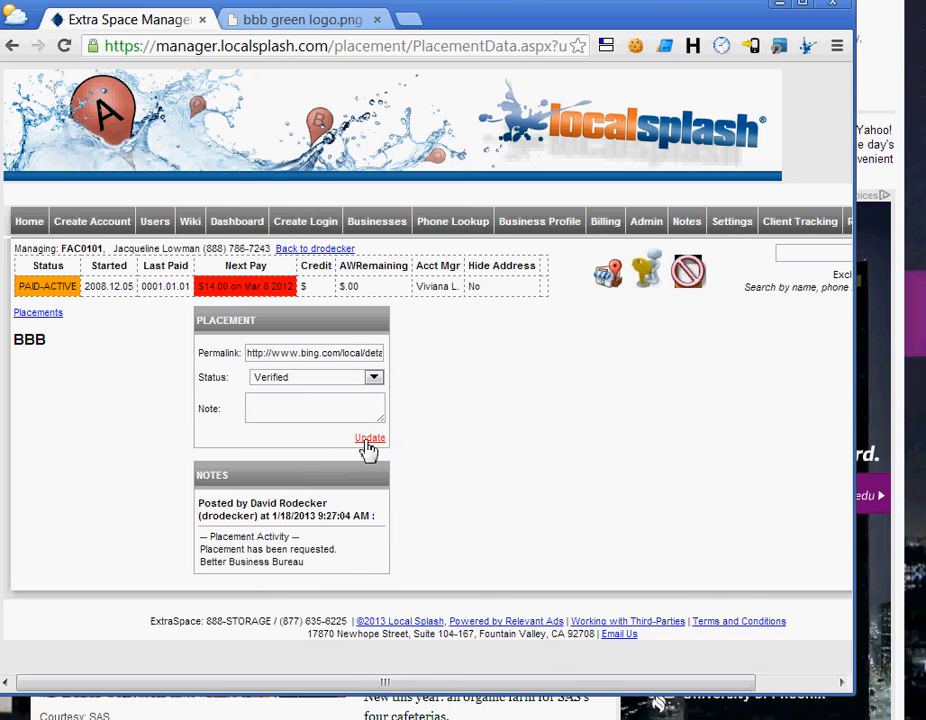
click(368, 438)
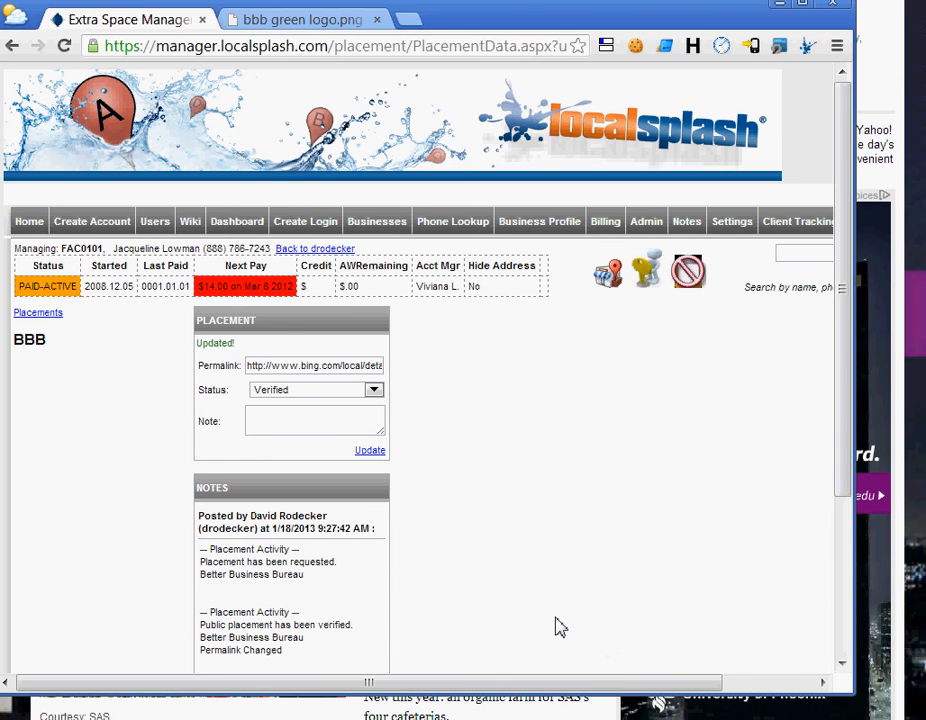
scroll(560, 627, down, 5)
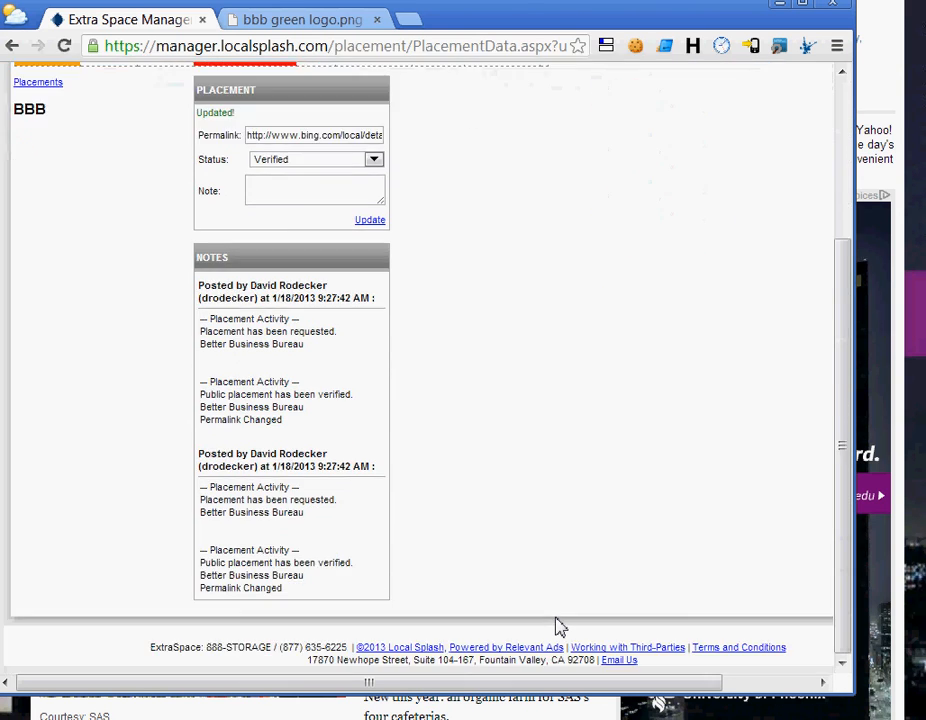
scroll(560, 627, up, 5)
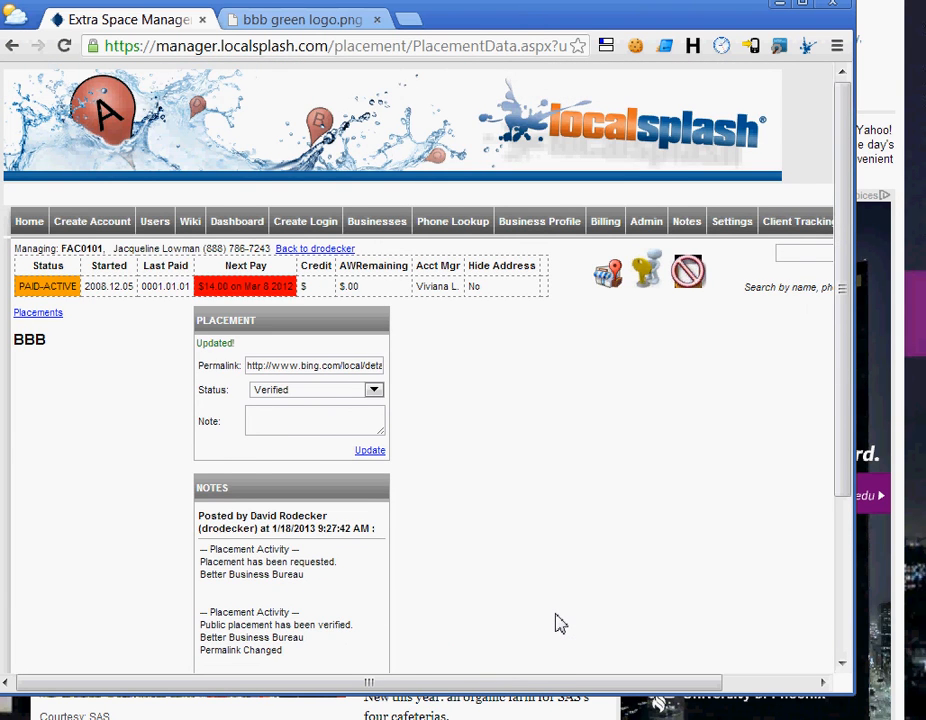
key(alt+Left)
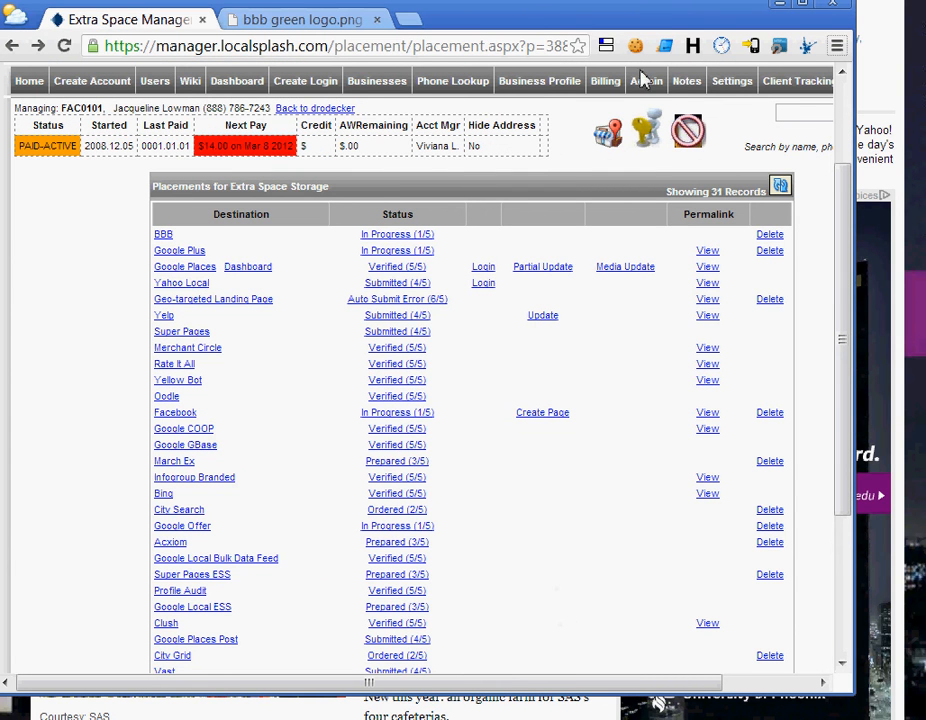
Check the Extra Space Storage Fort Myers listing and BBB logo, then return to LocalSplash placements.
click(528, 88)
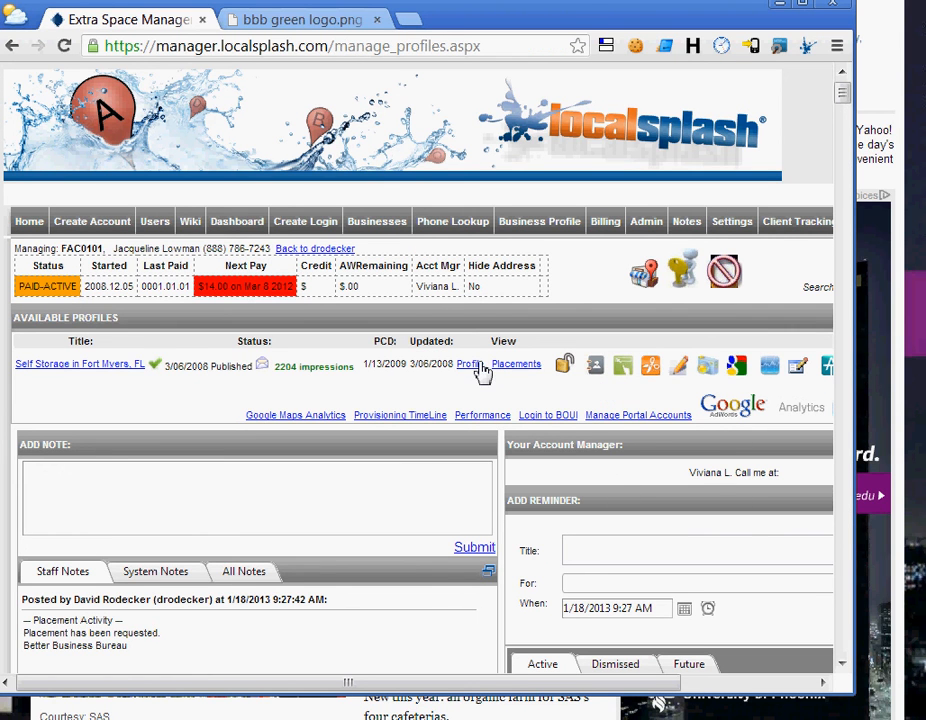
click(474, 365)
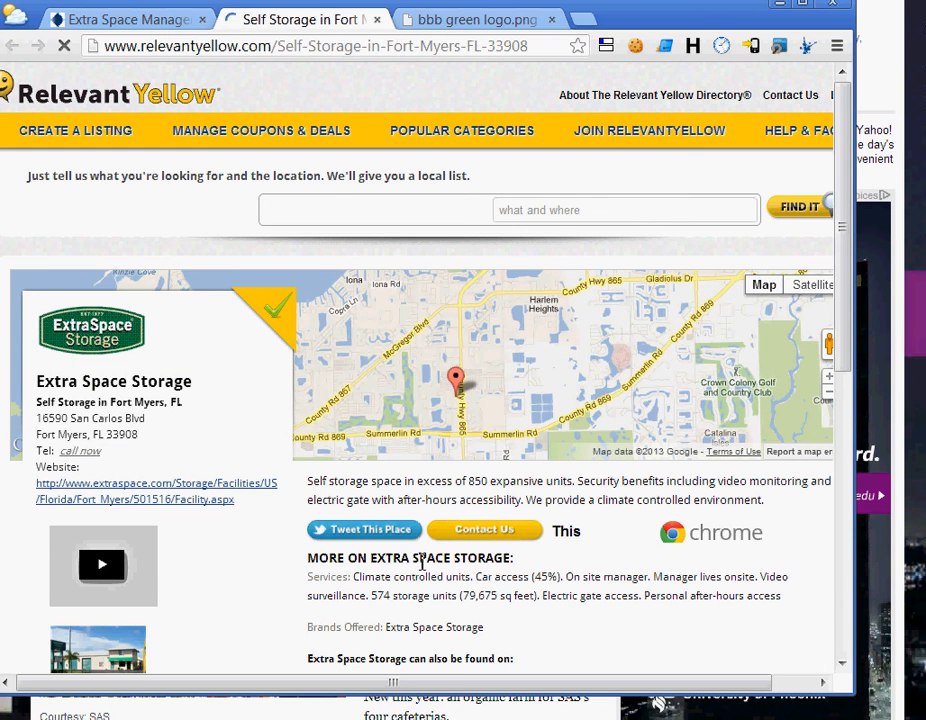
scroll(405, 575, down, 5)
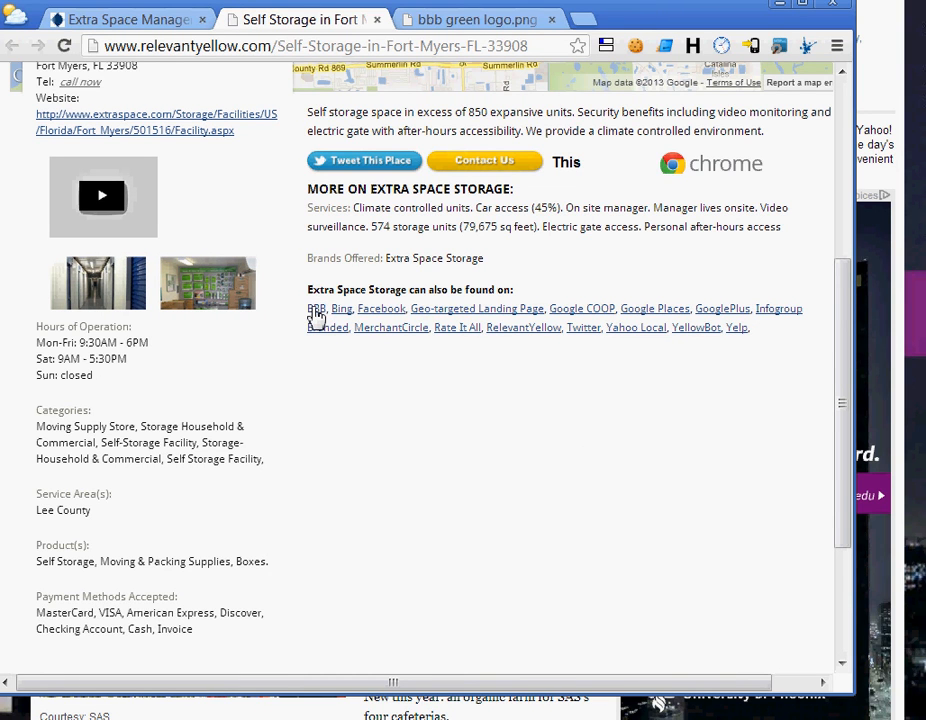
scroll(399, 275, up, 2)
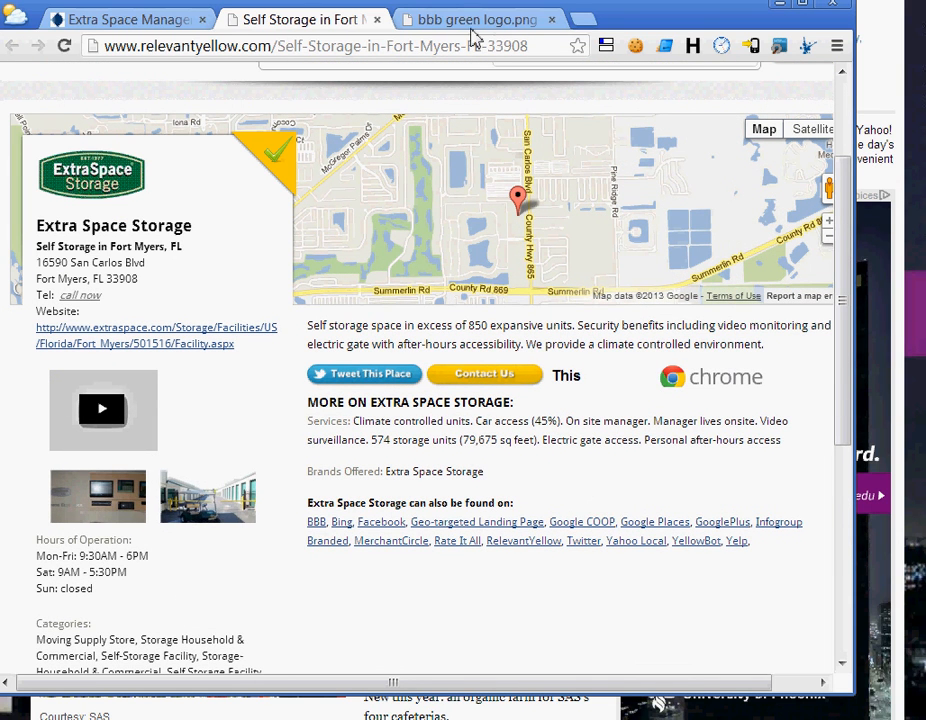
click(465, 20)
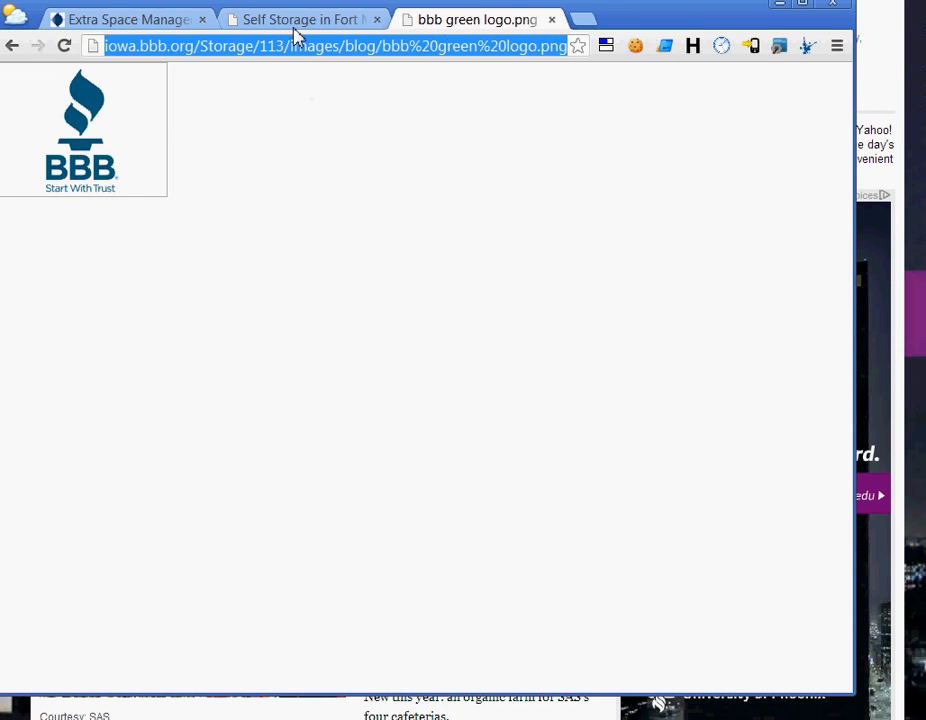
click(300, 22)
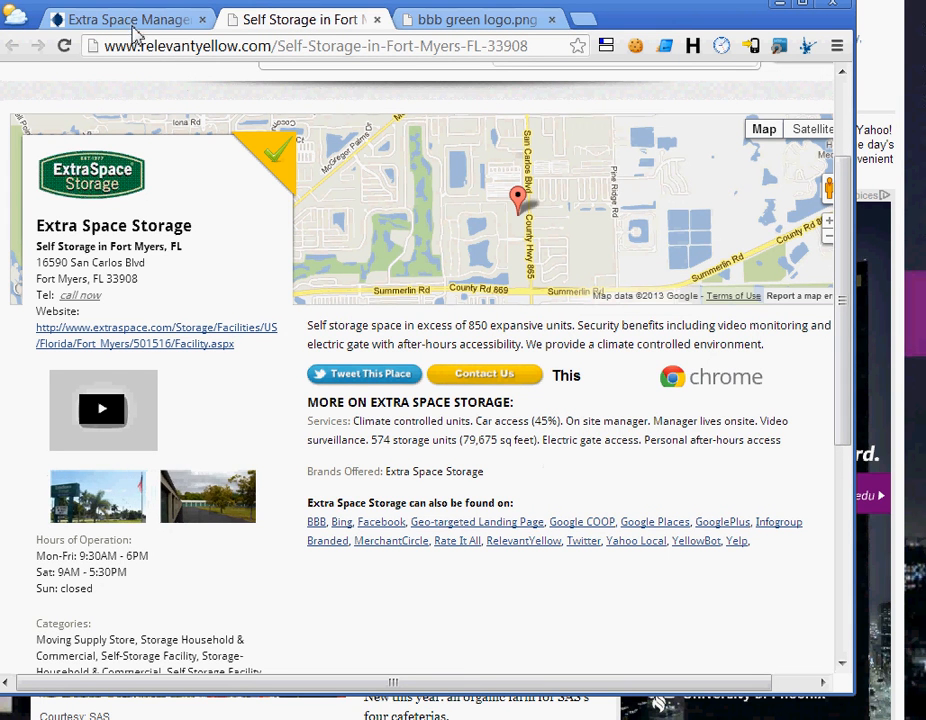
click(135, 20)
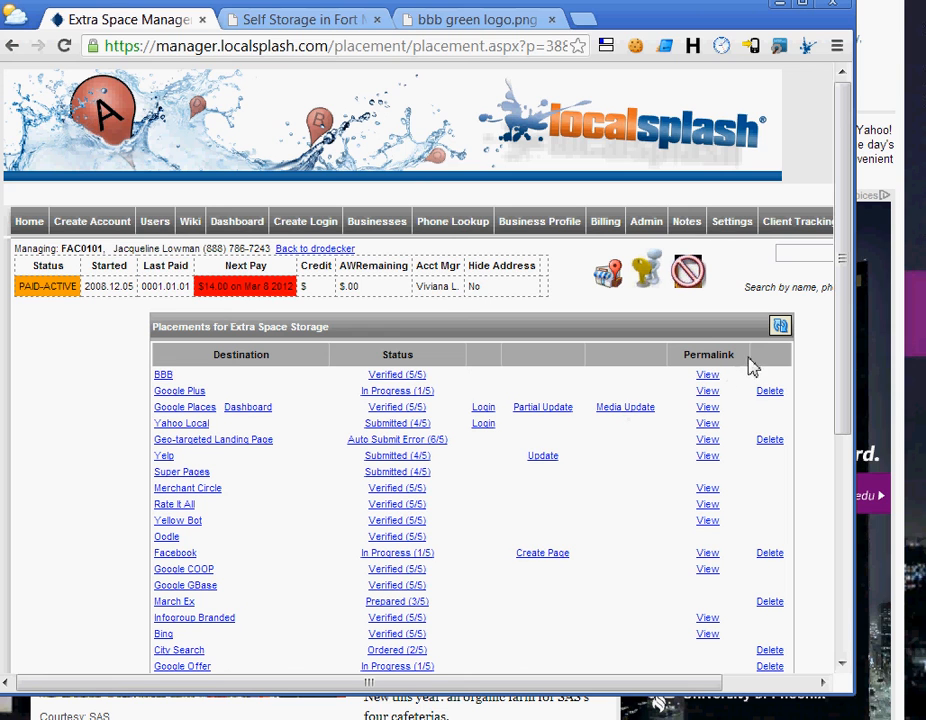
Set the BBB placement's status to Ordered in its status log.
click(396, 375)
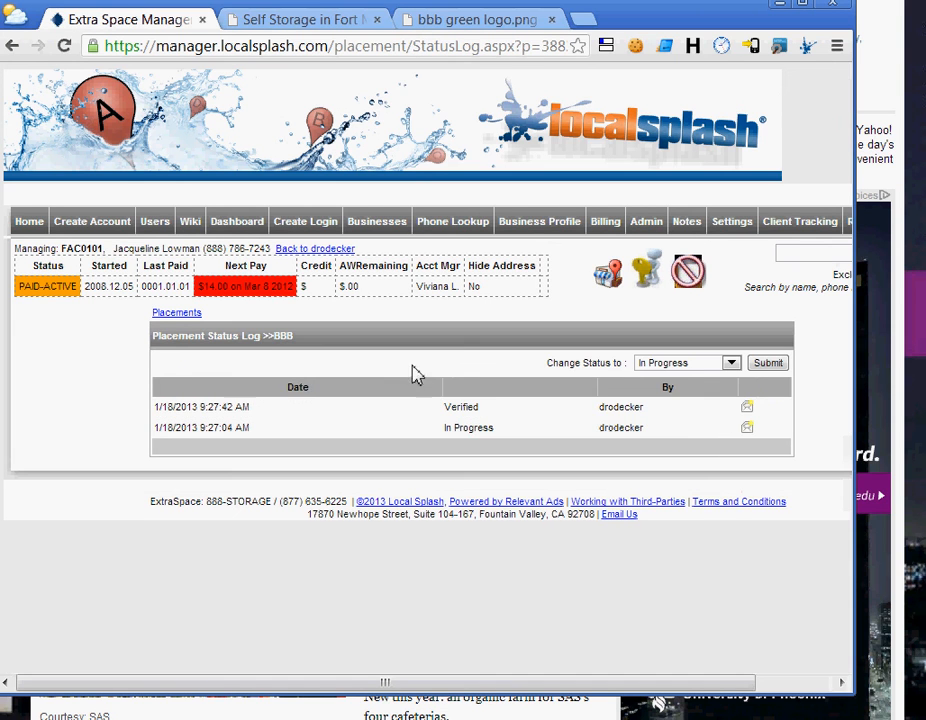
click(672, 364)
click(676, 391)
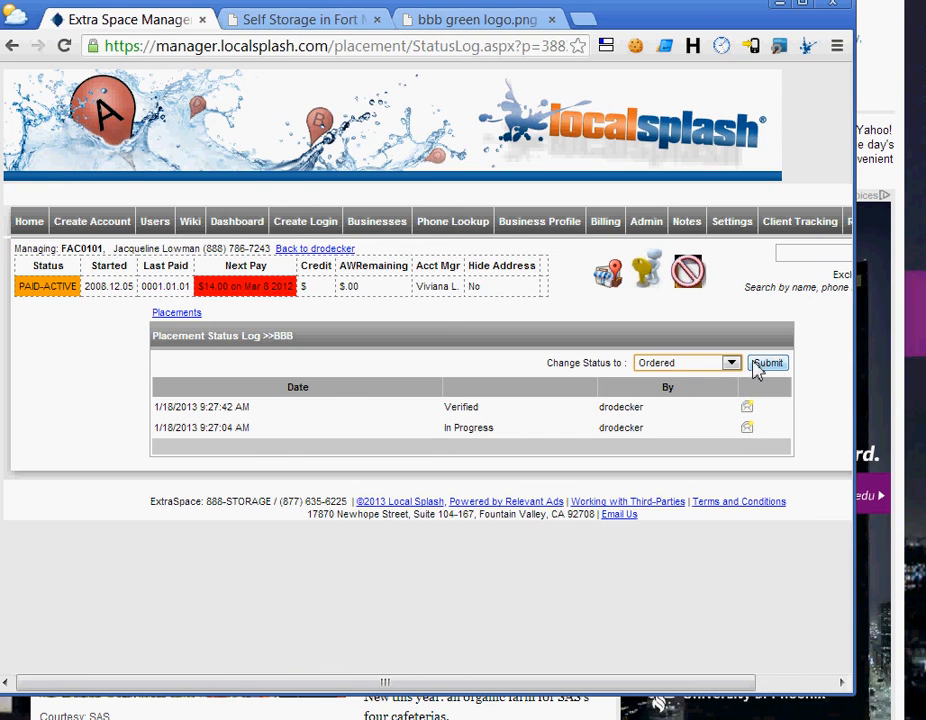
click(768, 363)
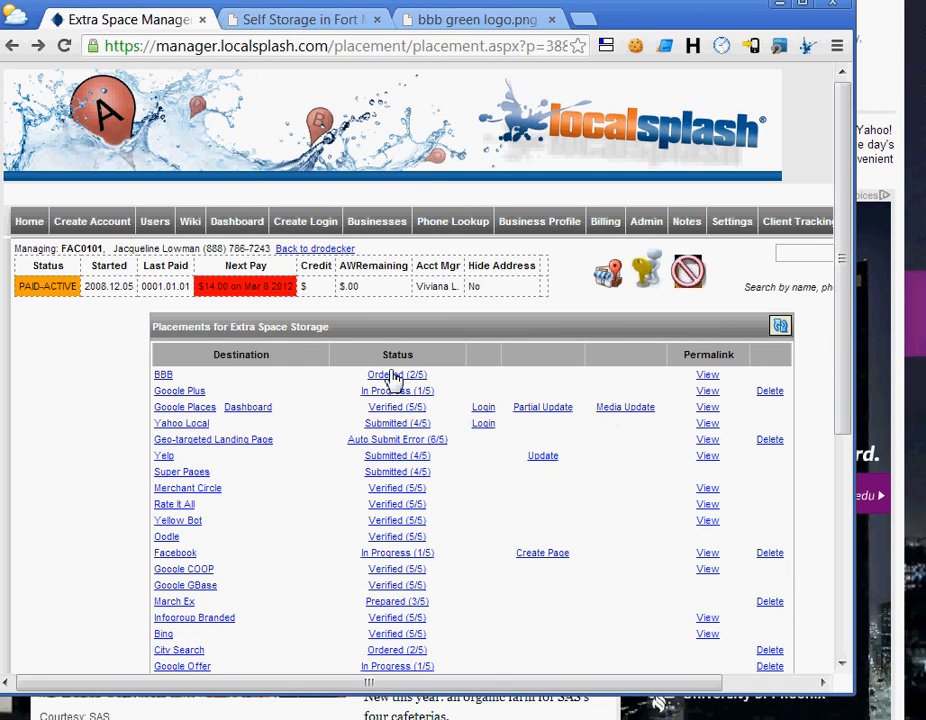
Clear the BBB permalink, update the placement, and reload the placements list.
click(166, 377)
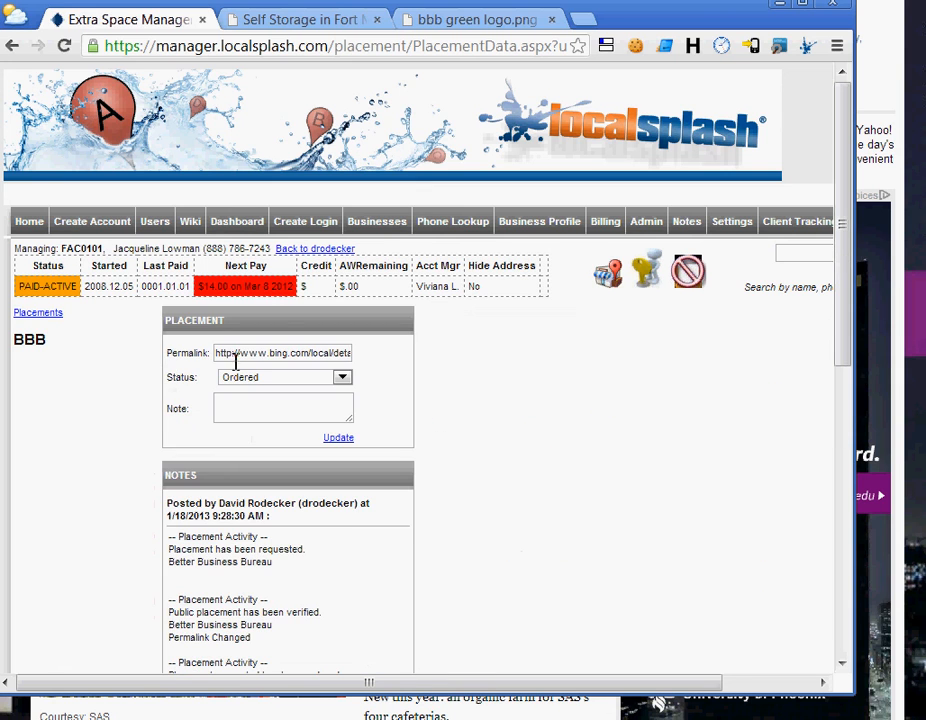
key(ctrl+a)
key(BackSpace)
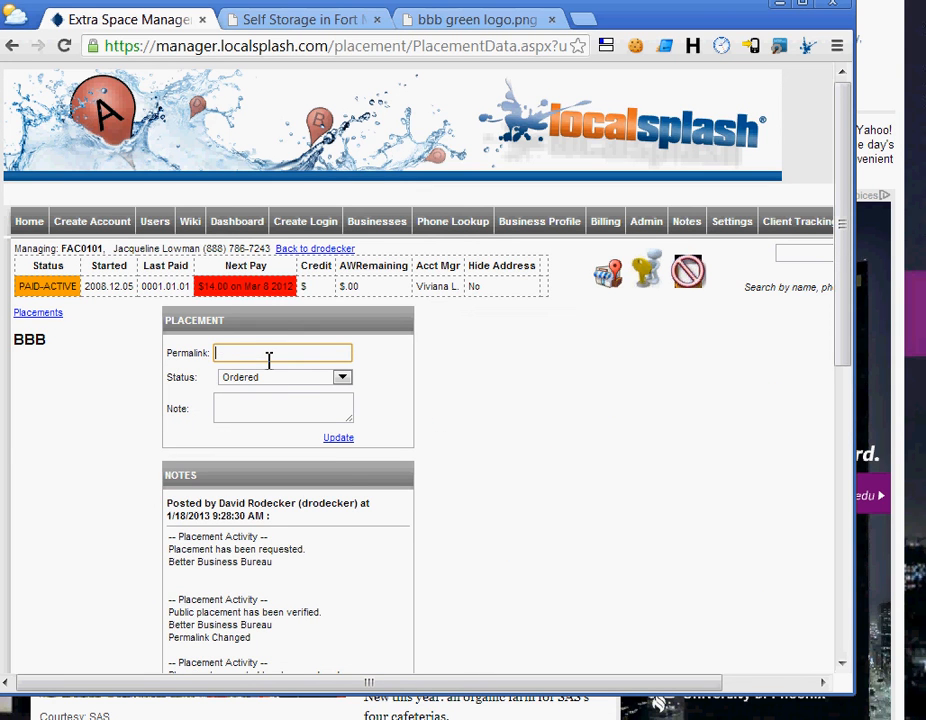
click(340, 439)
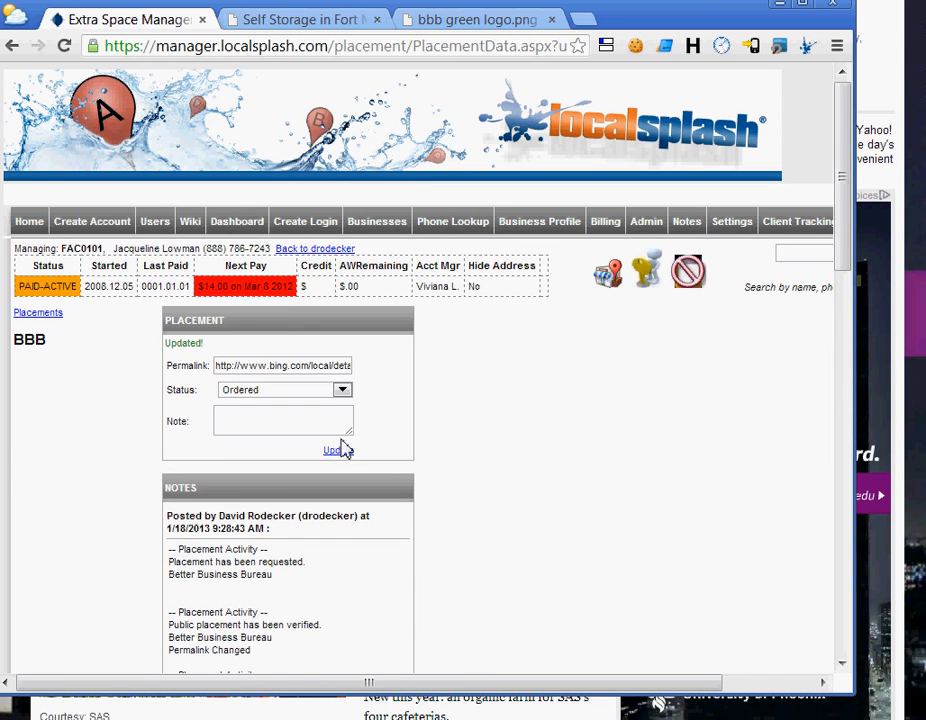
key(alt+Left)
key(alt+Left)
key(alt+Right)
key(alt+d)
key(Return)
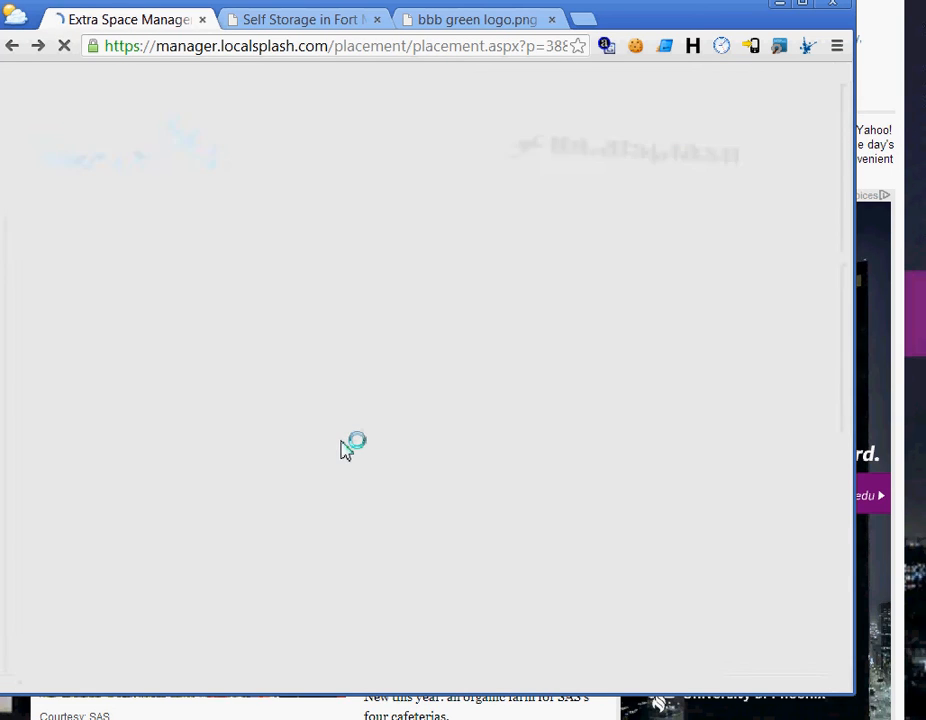
Submit In Progress as BBB's new status in the status log.
click(389, 377)
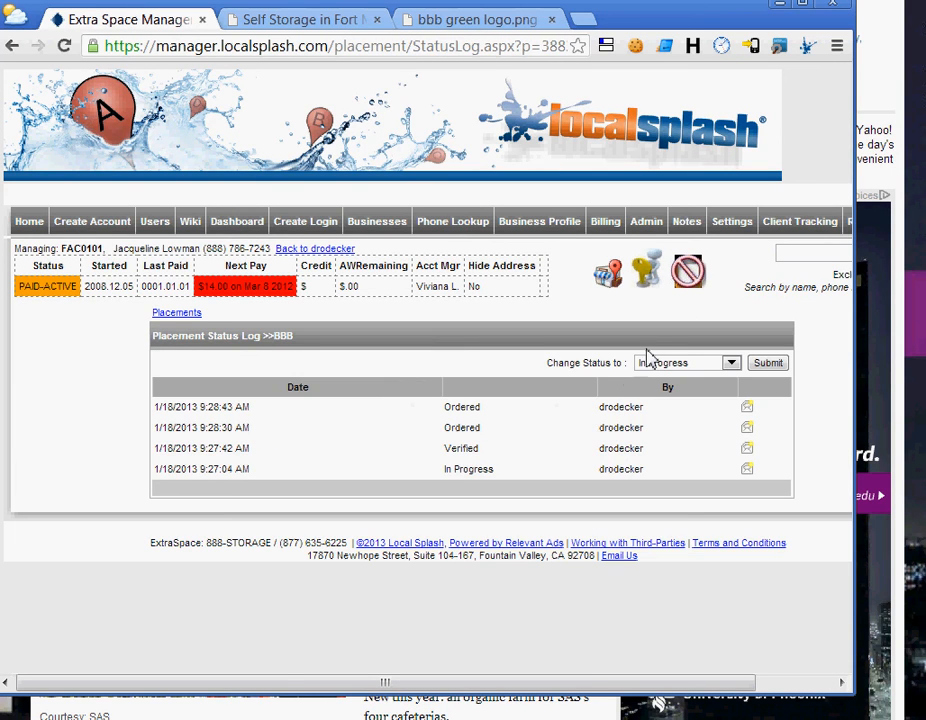
click(662, 362)
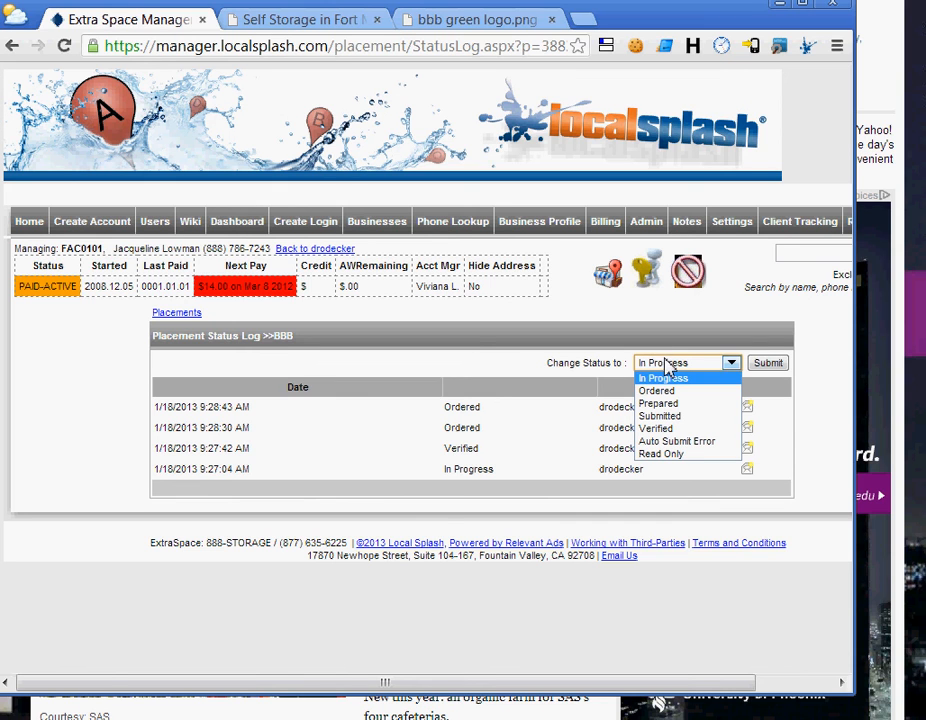
click(520, 402)
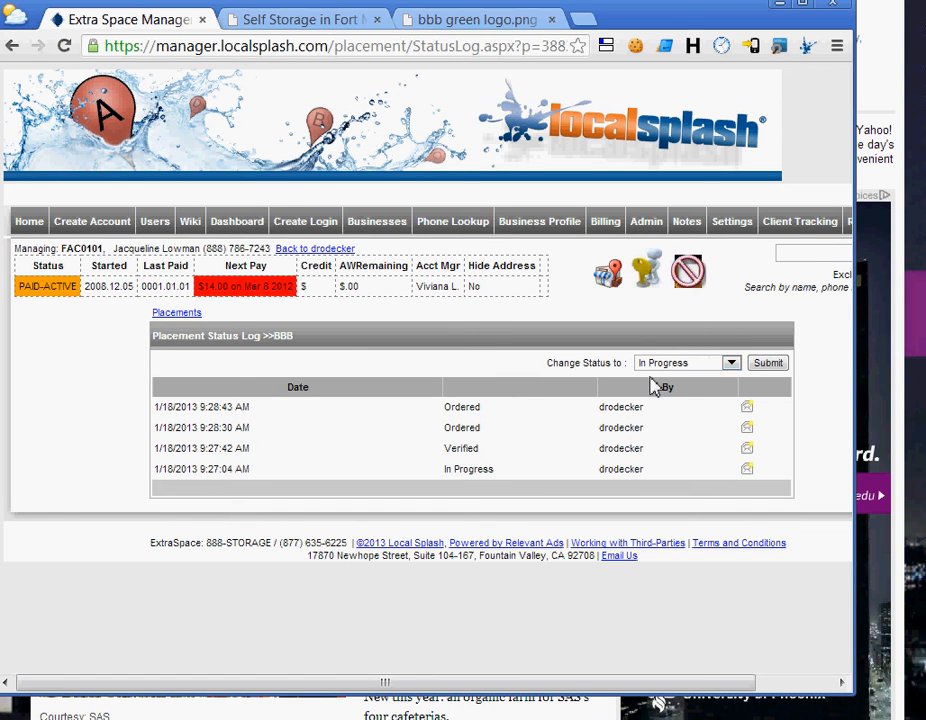
click(690, 365)
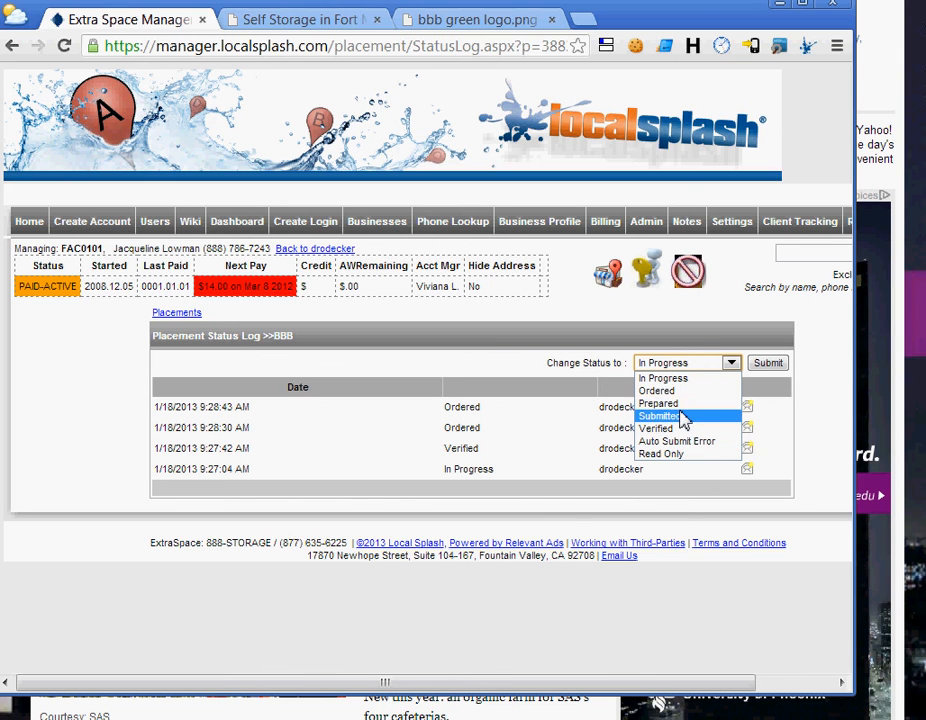
click(407, 429)
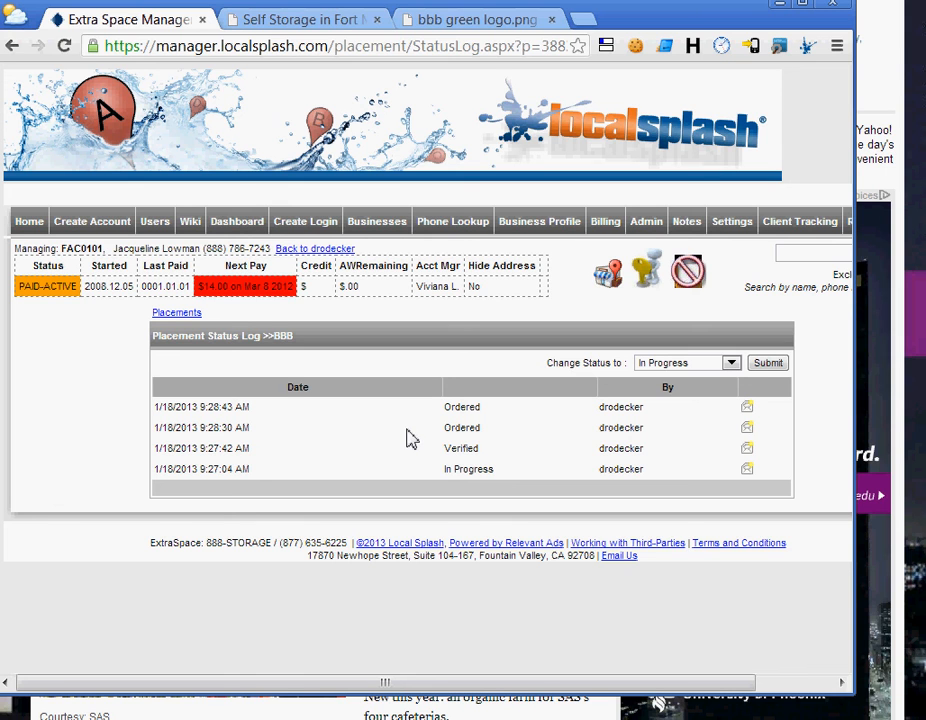
click(678, 366)
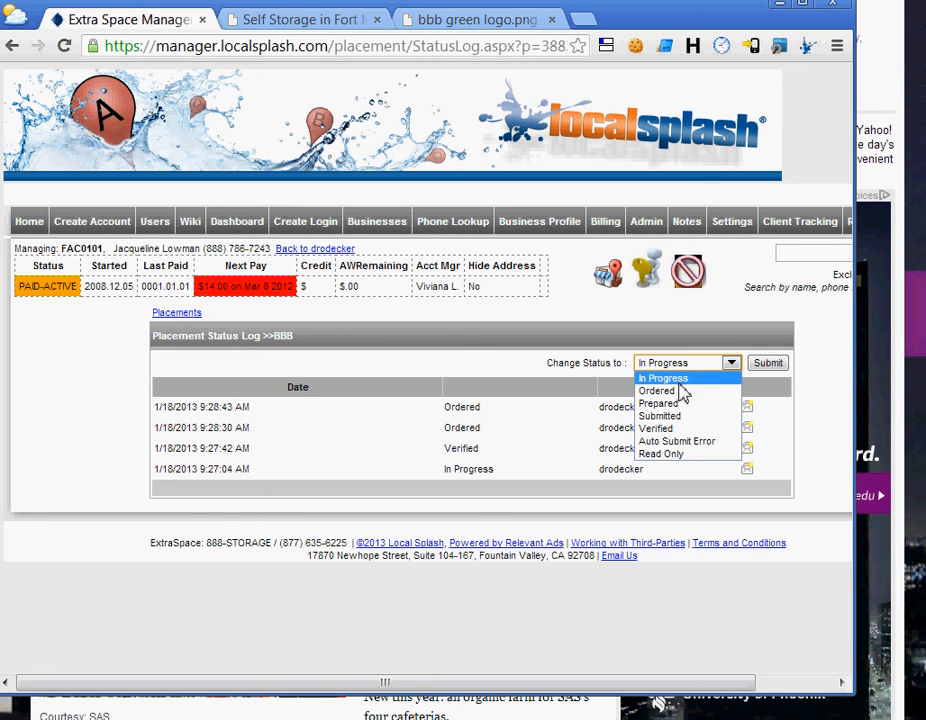
click(699, 379)
click(767, 366)
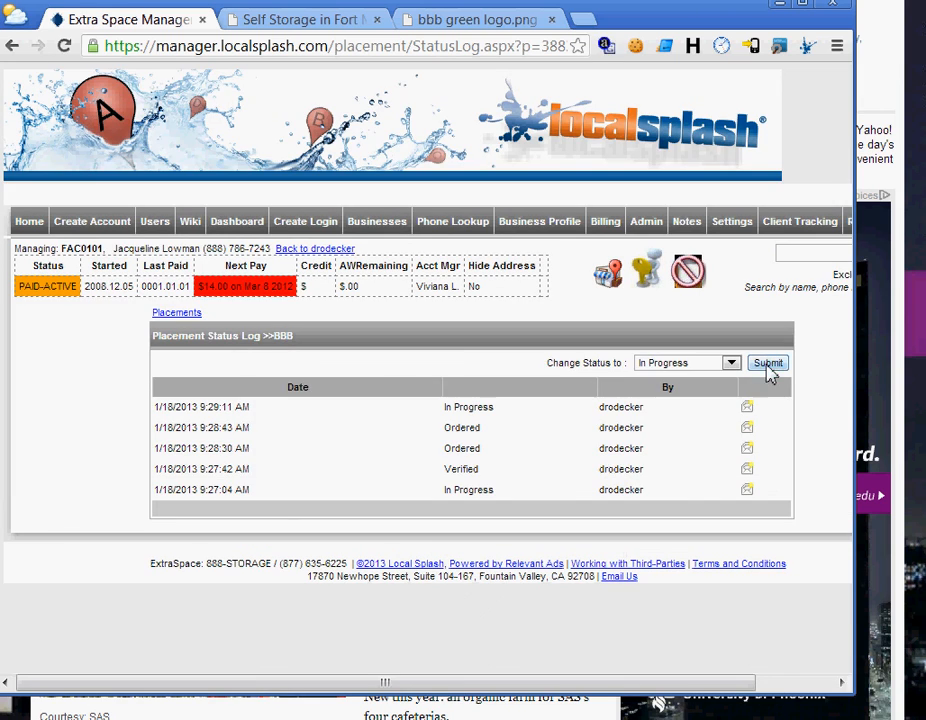
key(alt+Left)
key(alt+Left)
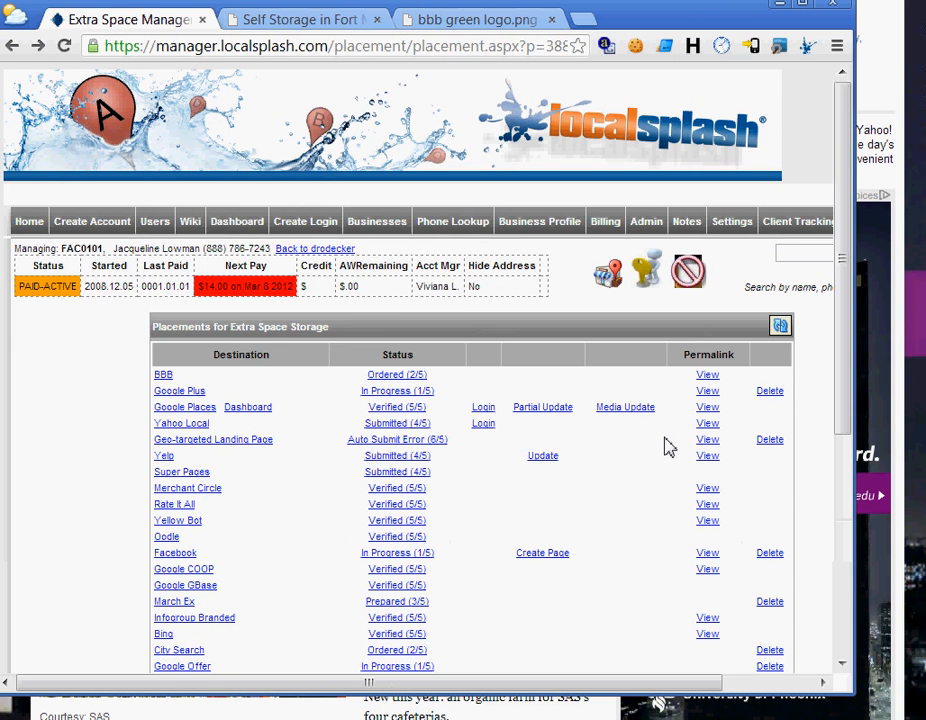
Delete the BBB placement and confirm the deletion.
key(F5)
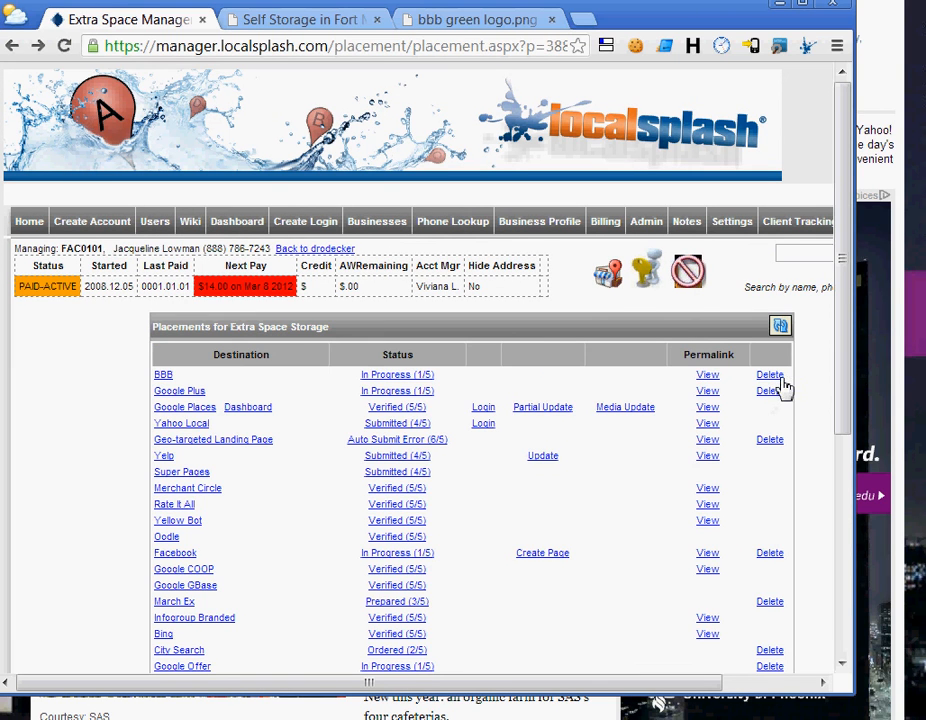
click(770, 376)
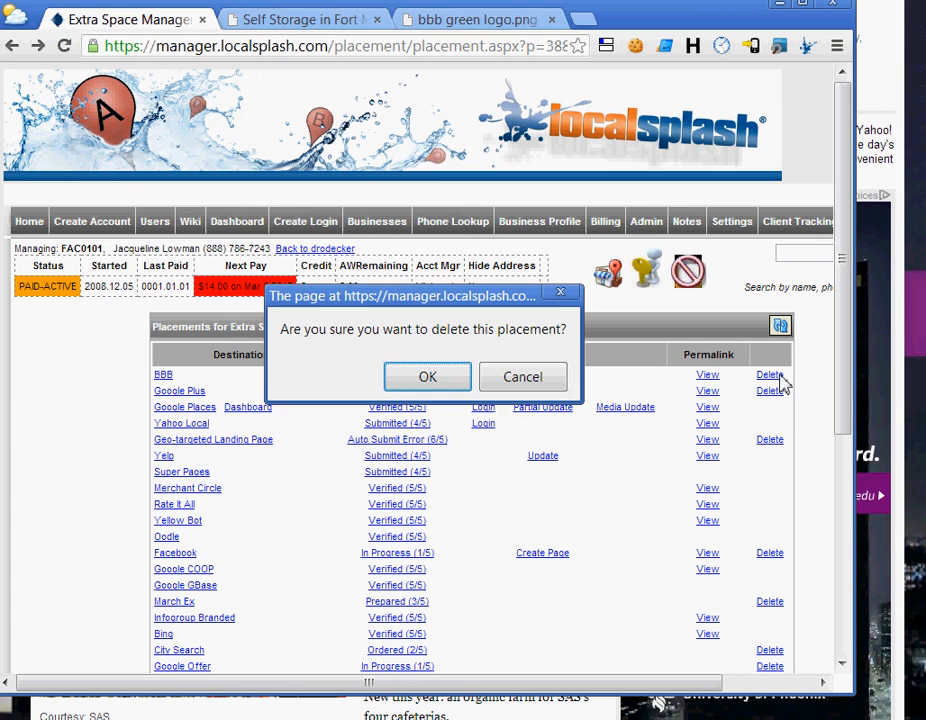
click(428, 380)
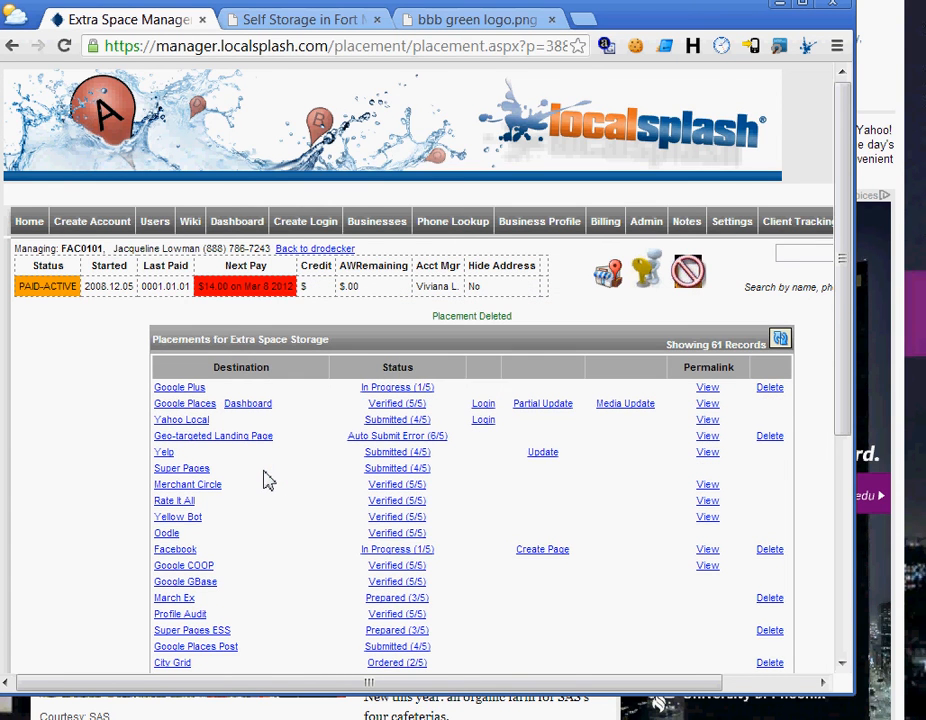
Check the Add New Placement list for BBB without adding anything.
scroll(267, 480, down, 4)
click(248, 534)
key(b)
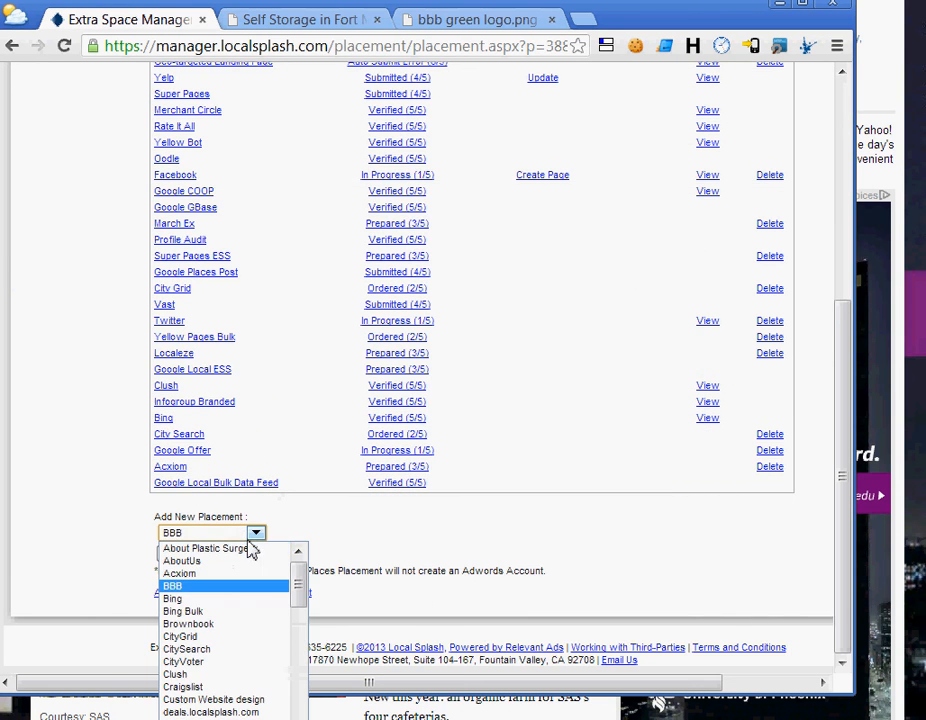
click(425, 539)
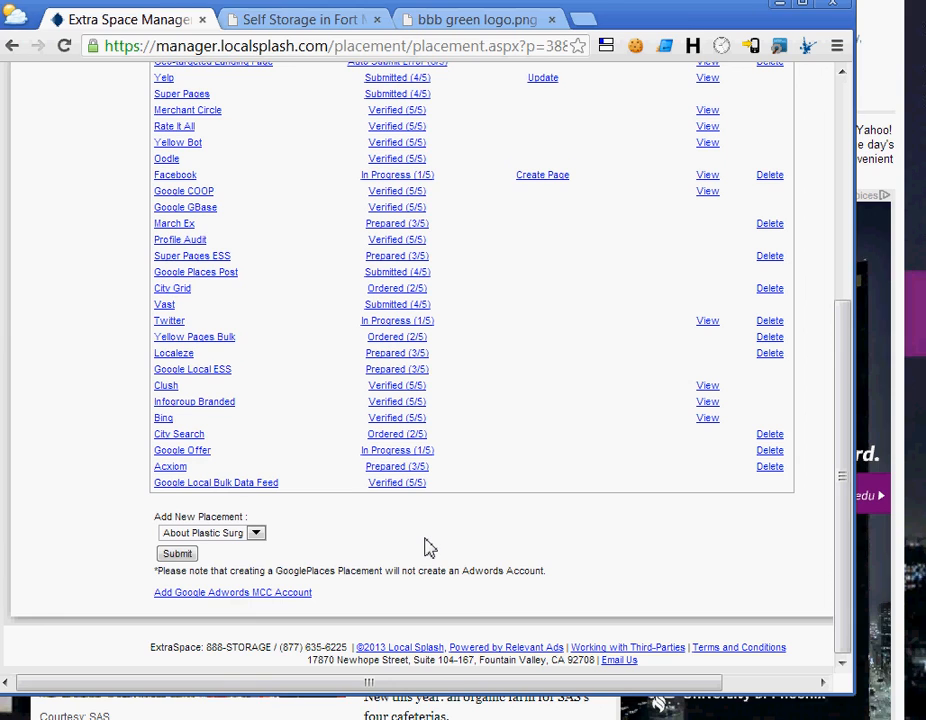